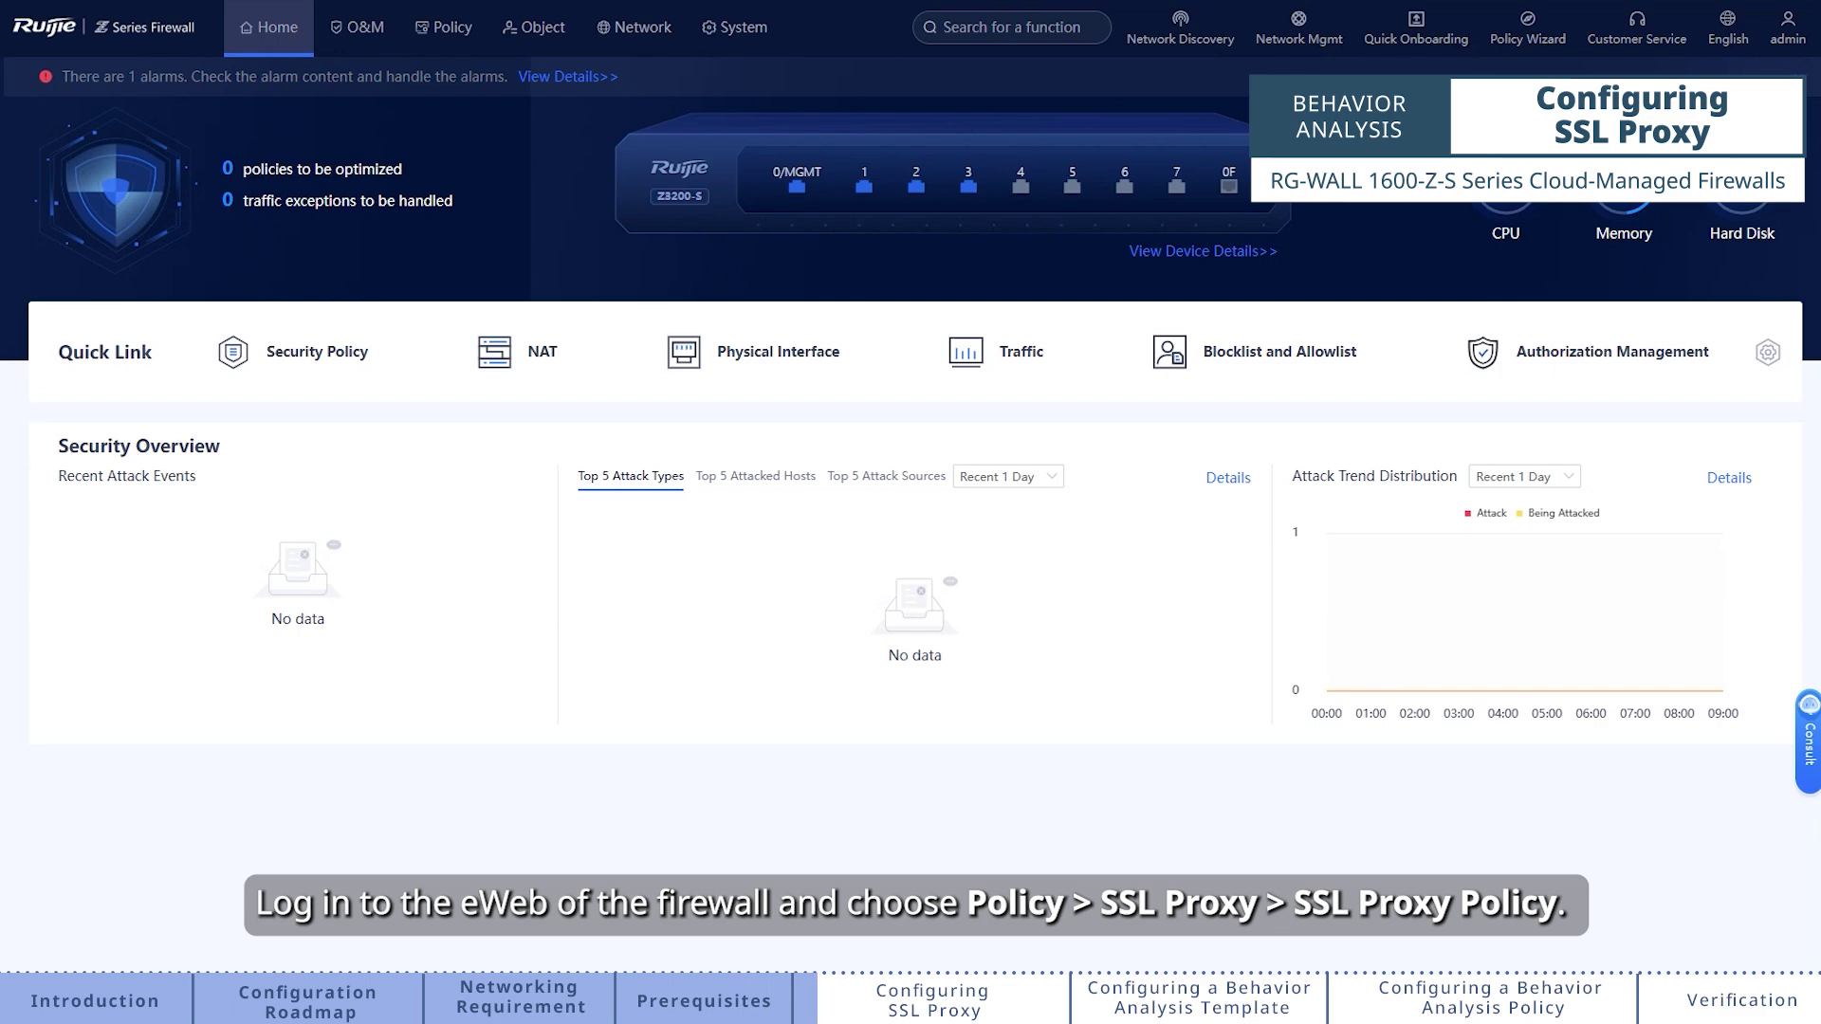
# - Under Policy > SSL Proxy, start a new enabled SSL proxy policy named ssl_all
pyautogui.click(451, 28)
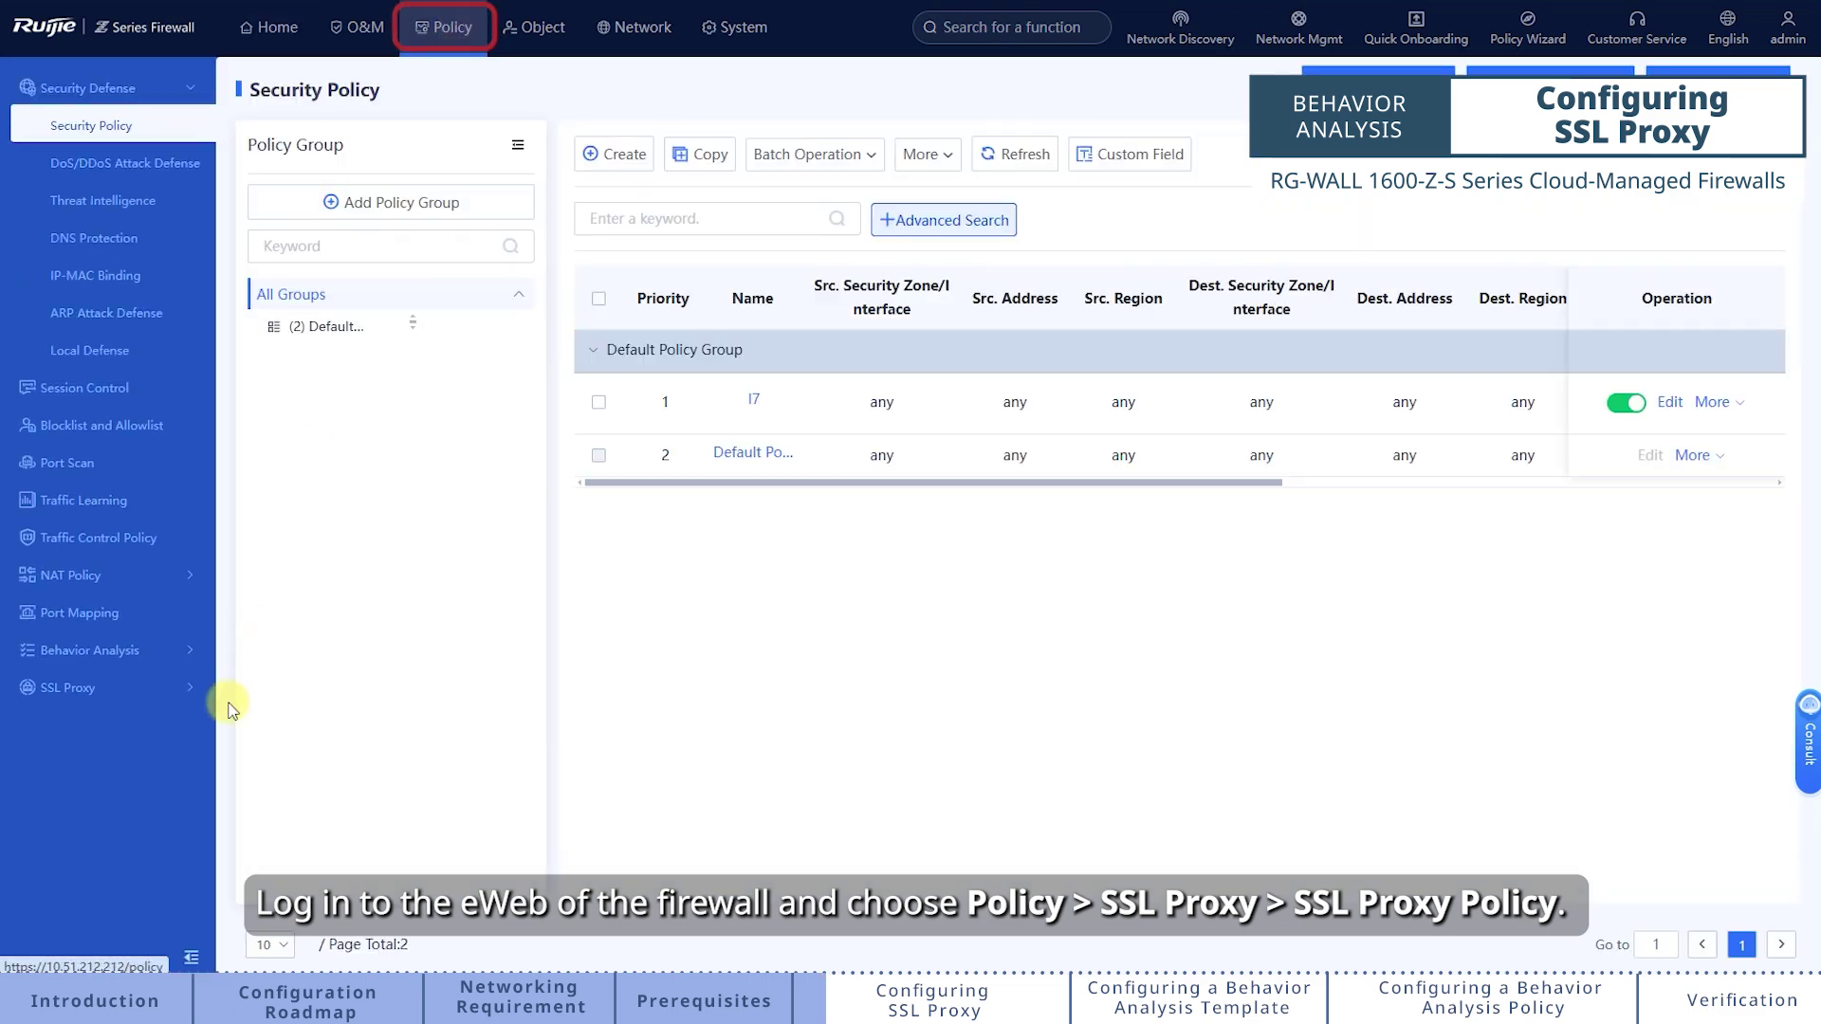
pyautogui.click(150, 690)
pyautogui.click(132, 728)
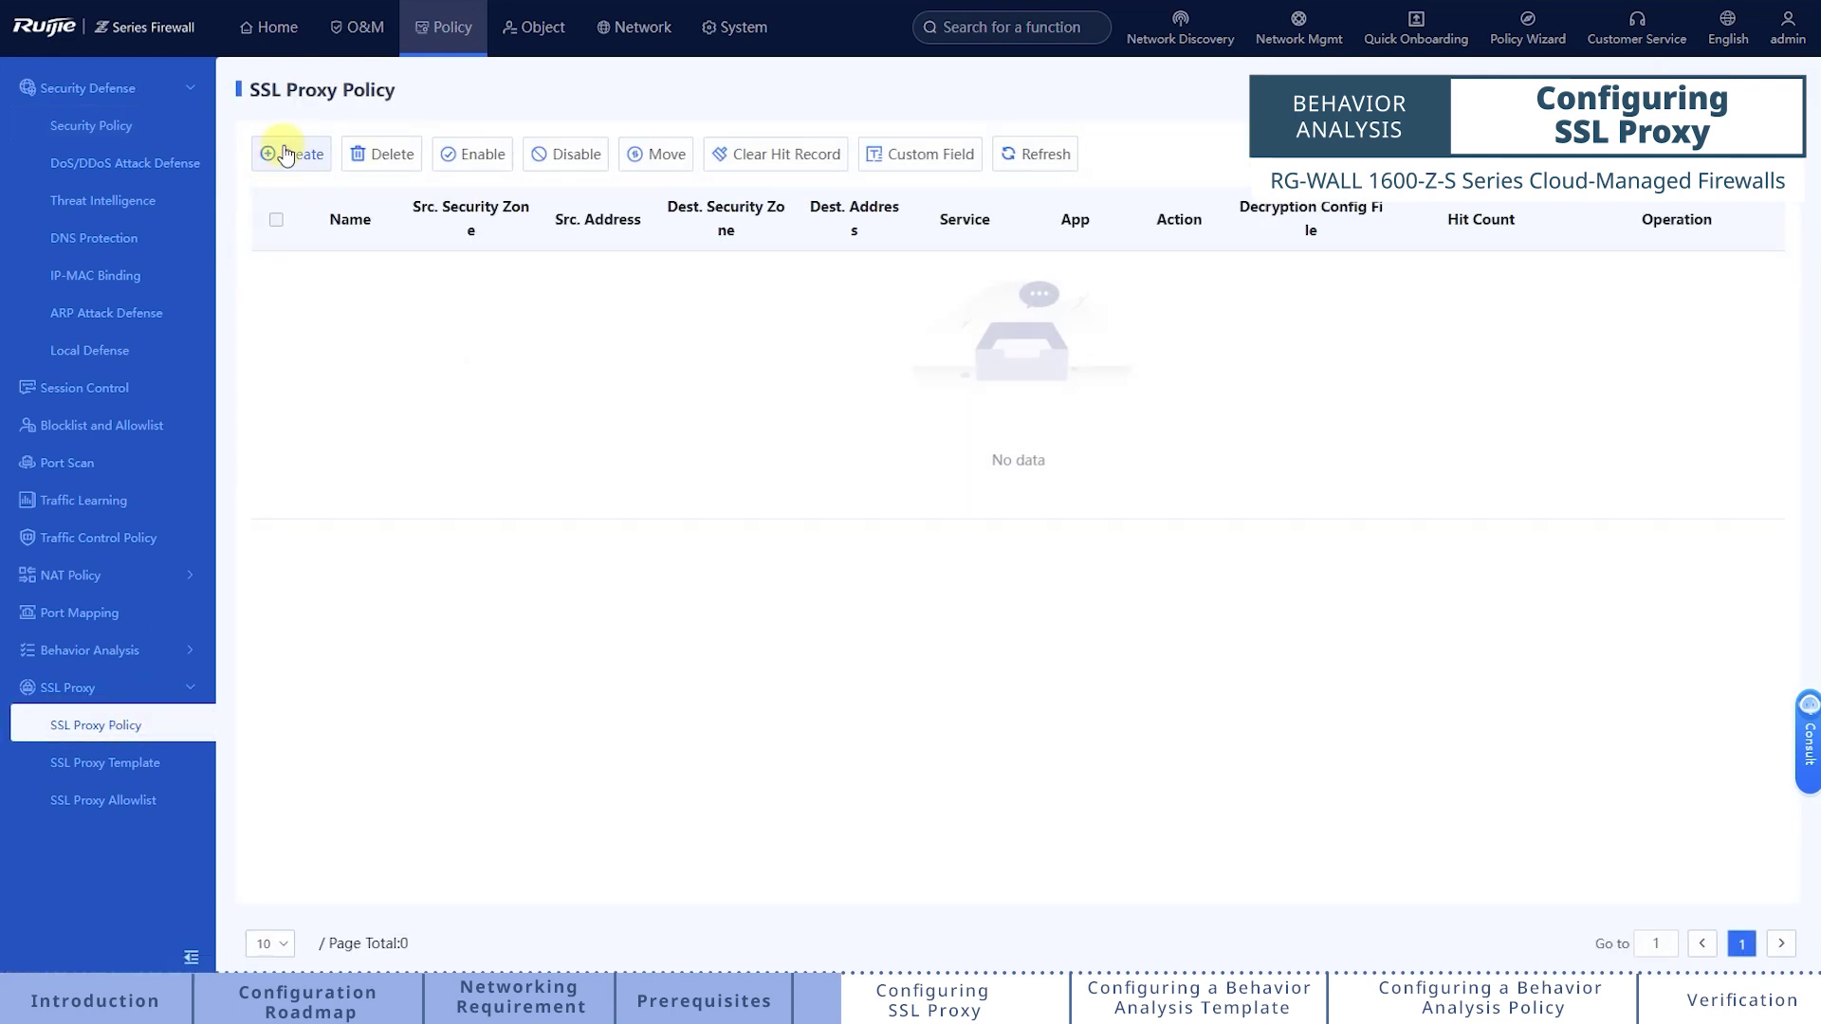
pyautogui.click(286, 155)
pyautogui.click(483, 195)
pyautogui.write('ssl')
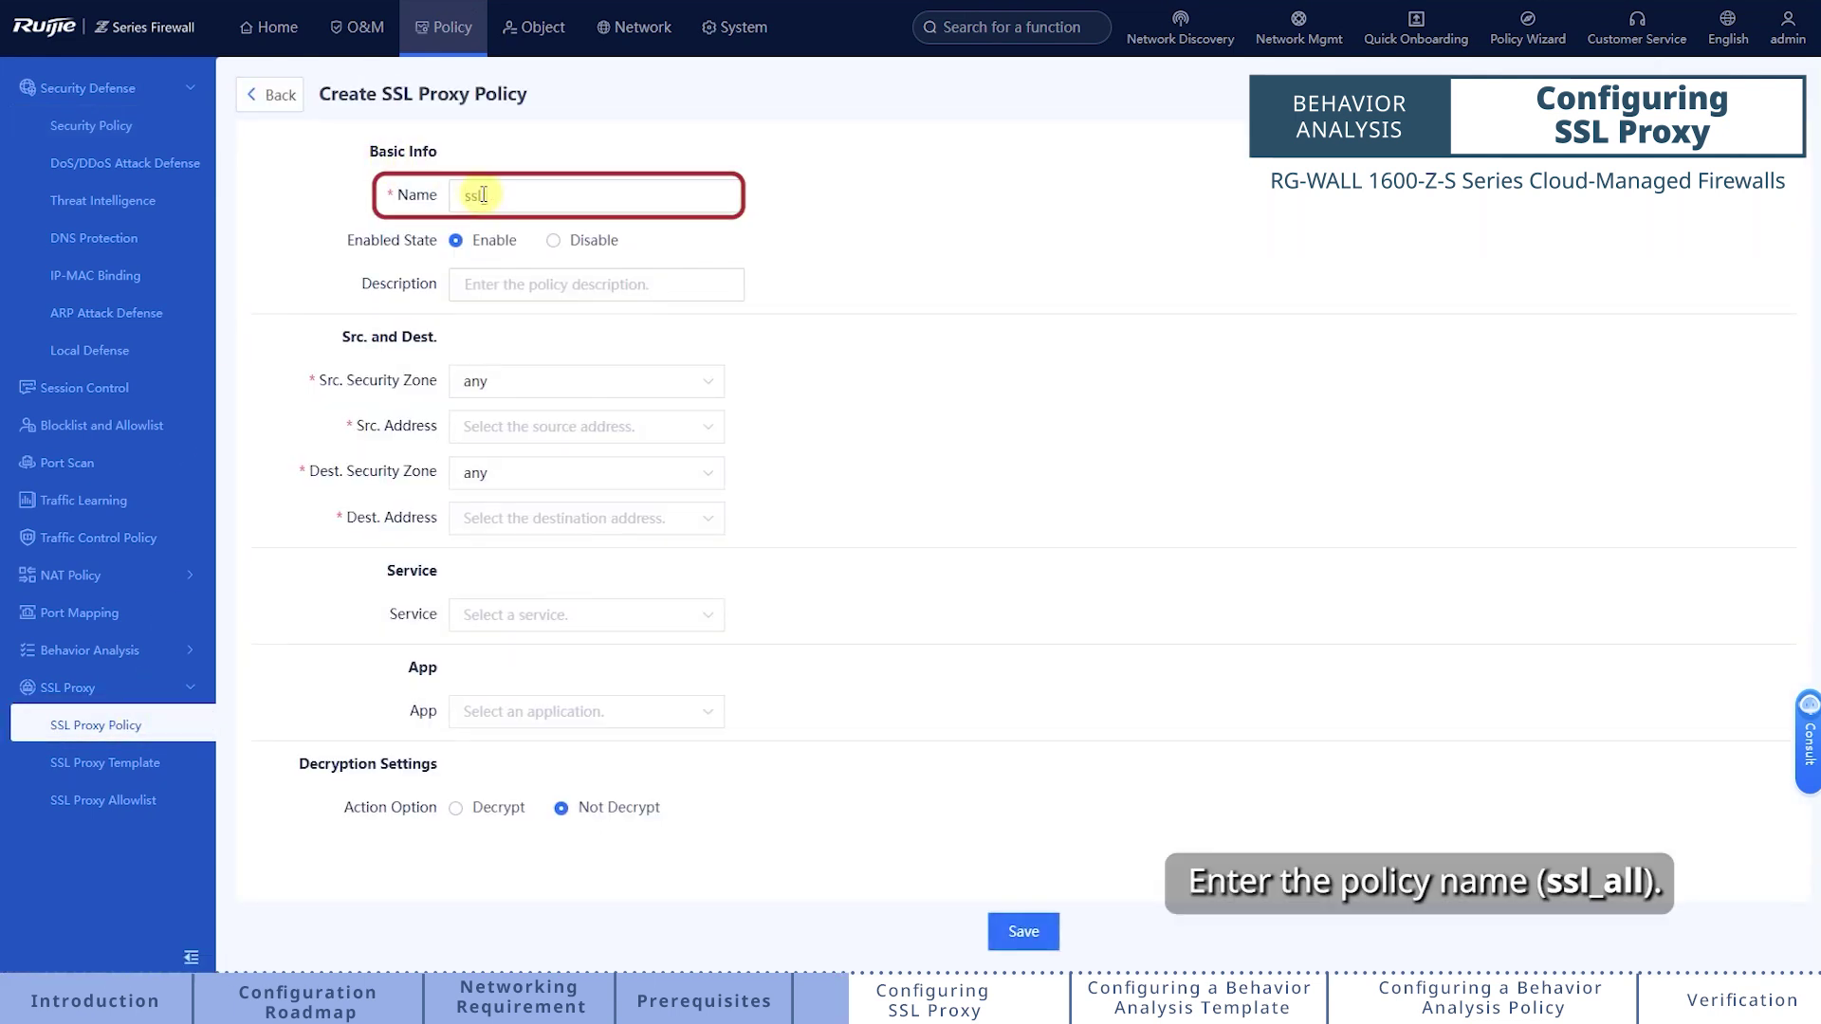
pyautogui.write('_all')
pyautogui.click(456, 241)
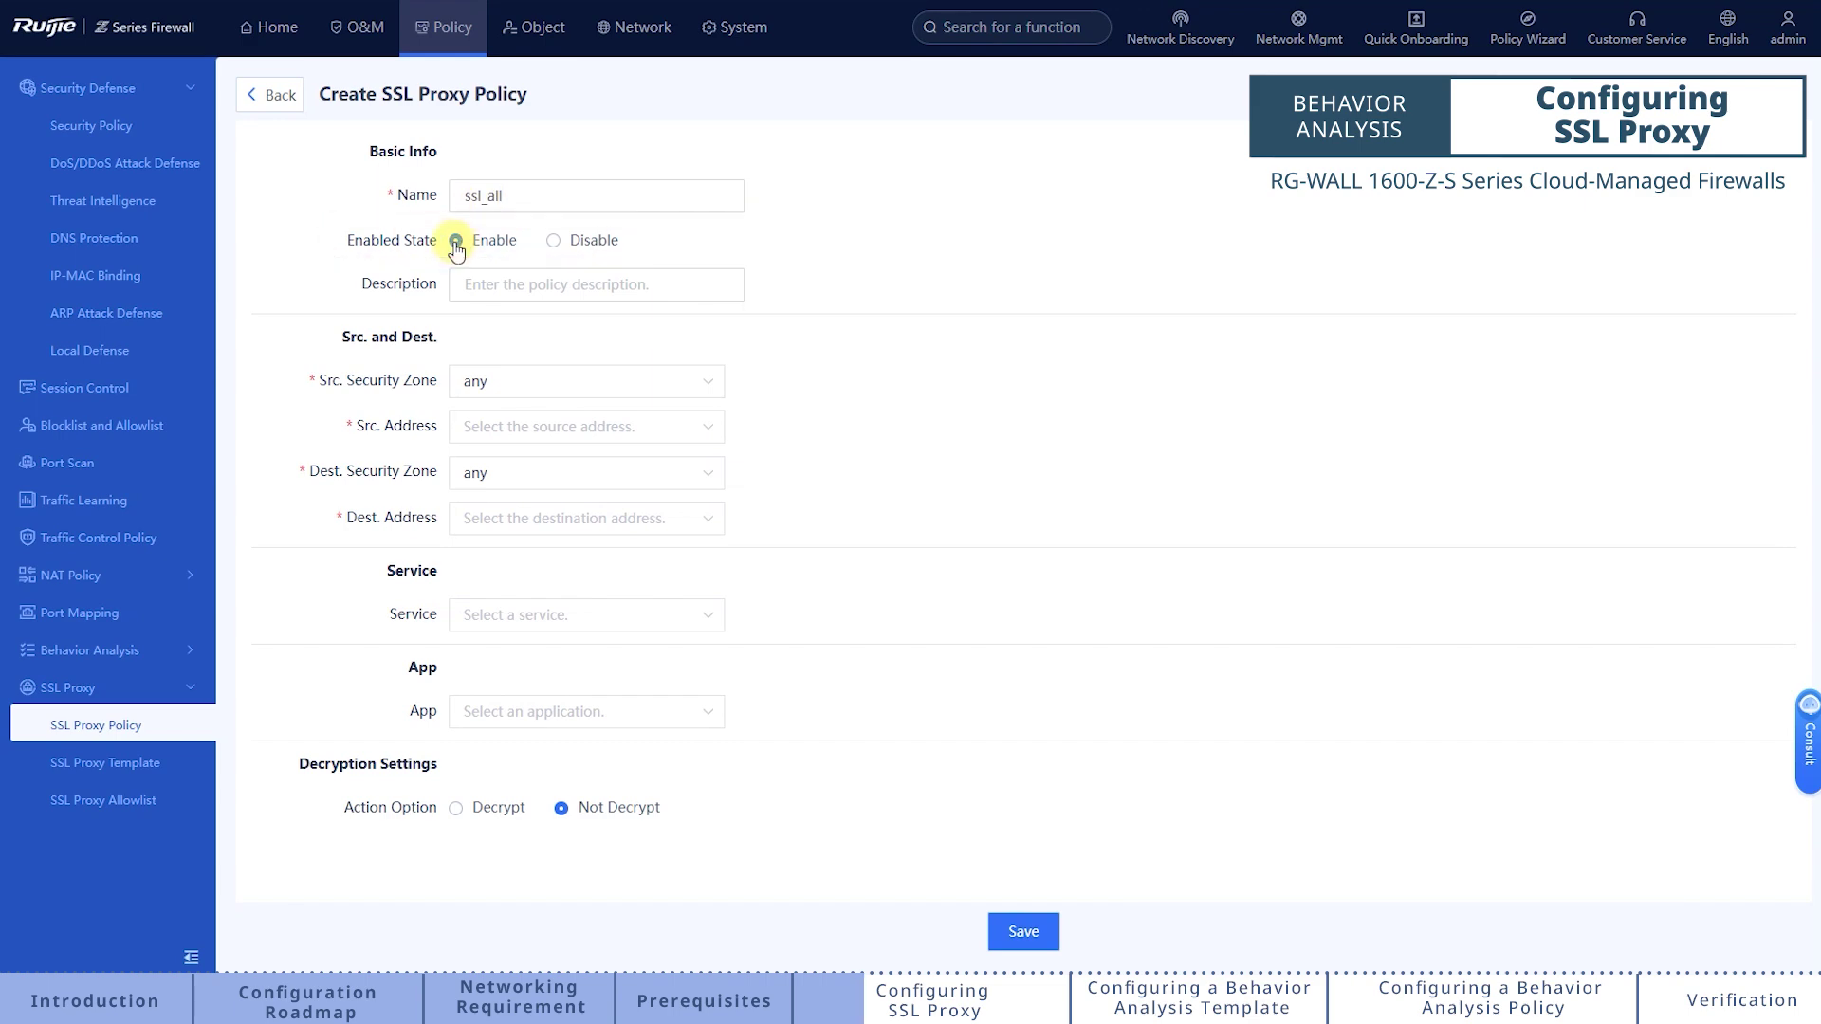
# - Set both source and destination addresses of ssl_all to any
pyautogui.click(493, 432)
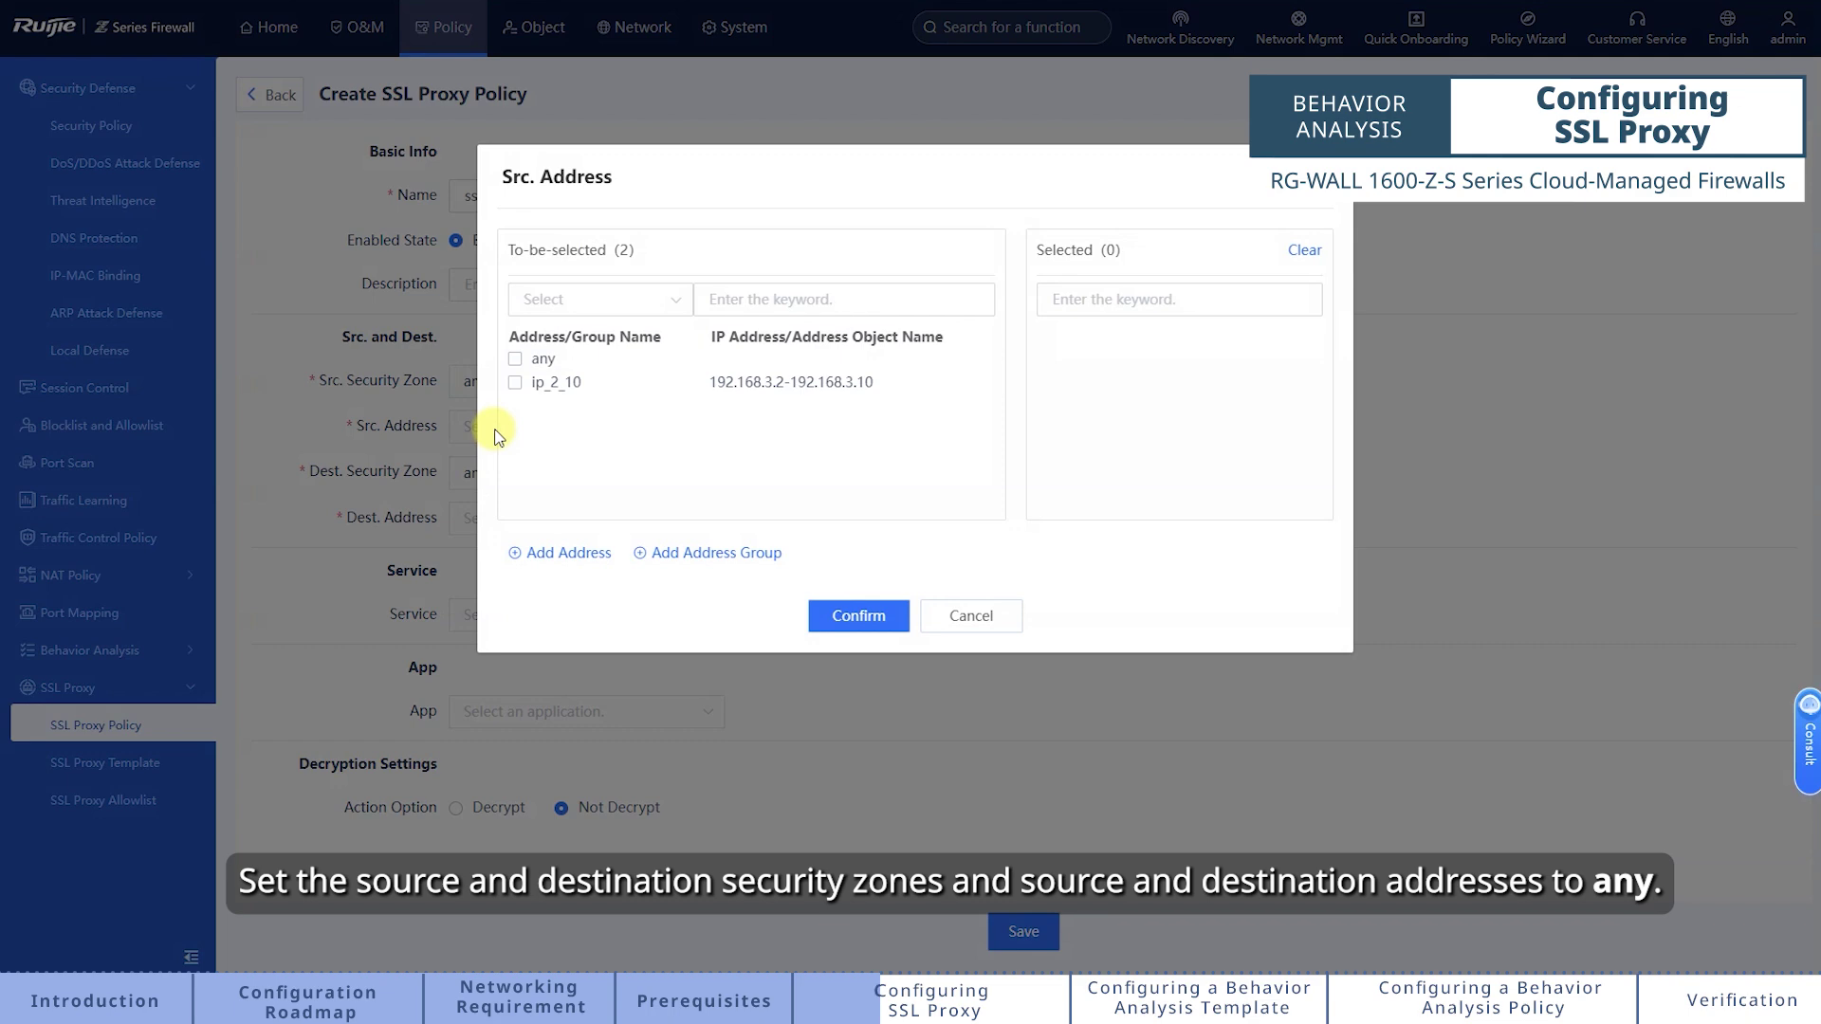
pyautogui.click(515, 359)
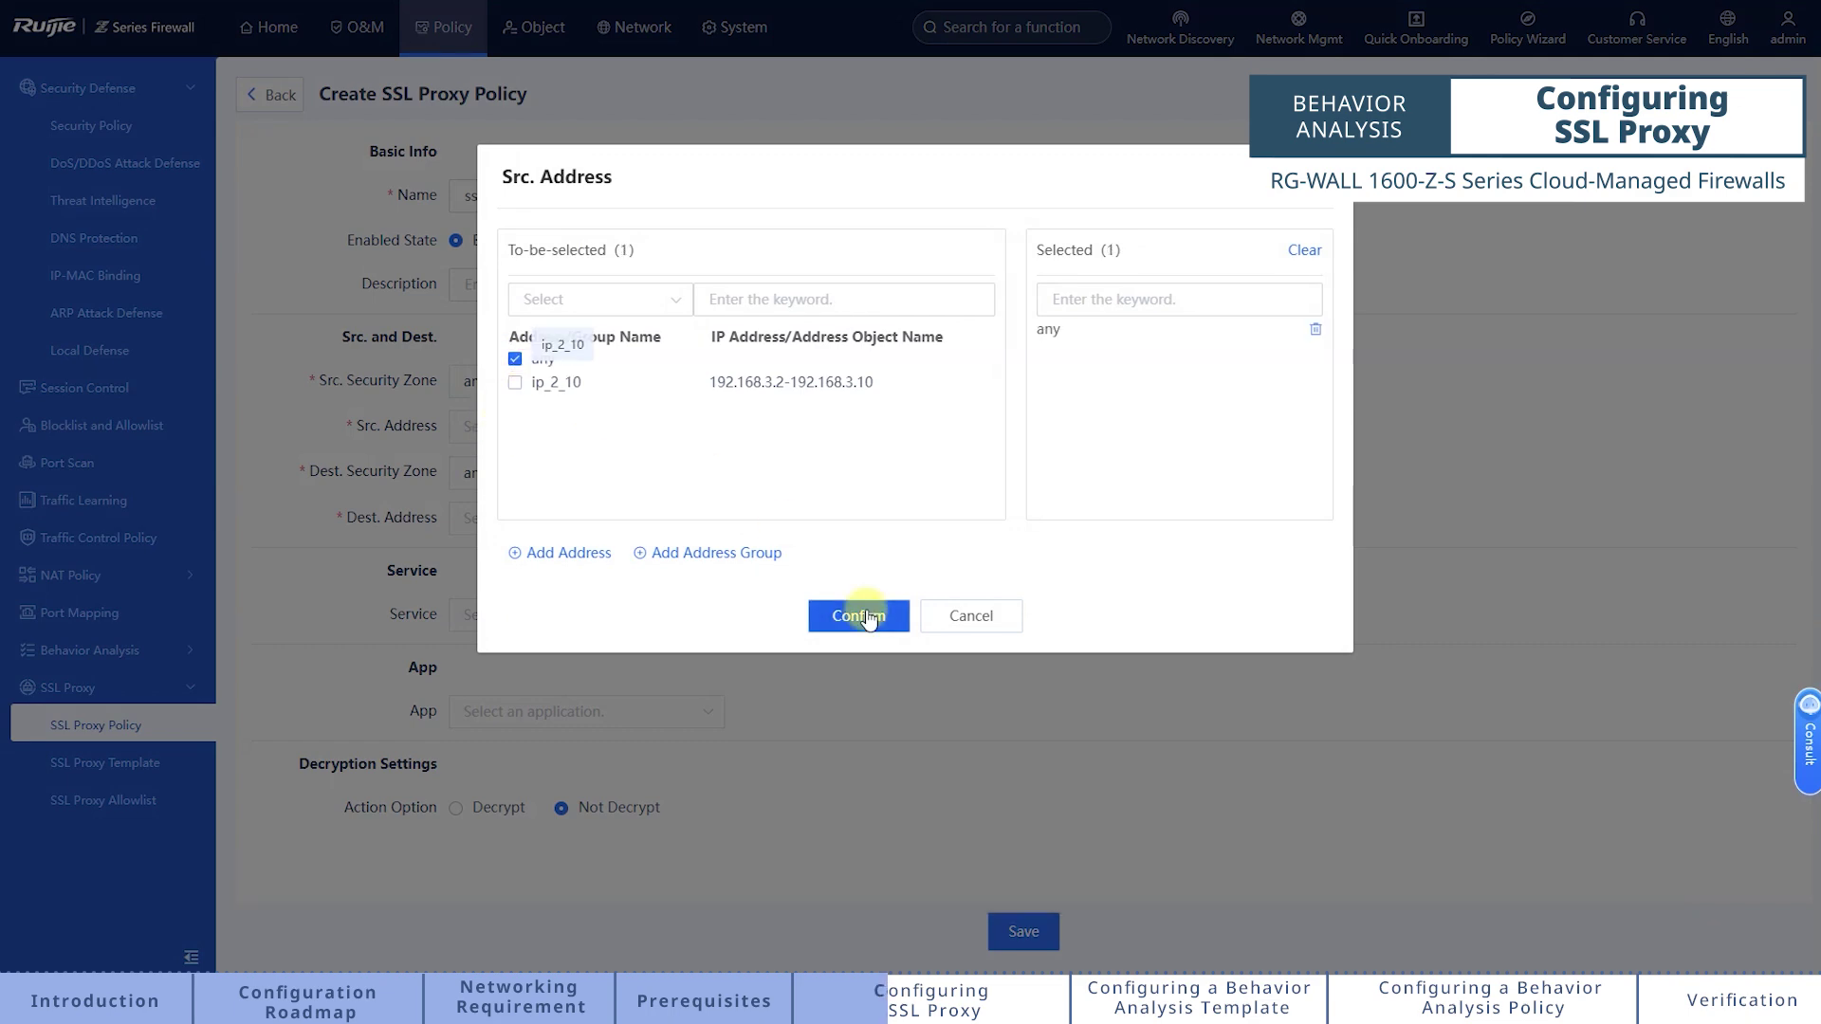
pyautogui.click(864, 618)
pyautogui.click(491, 519)
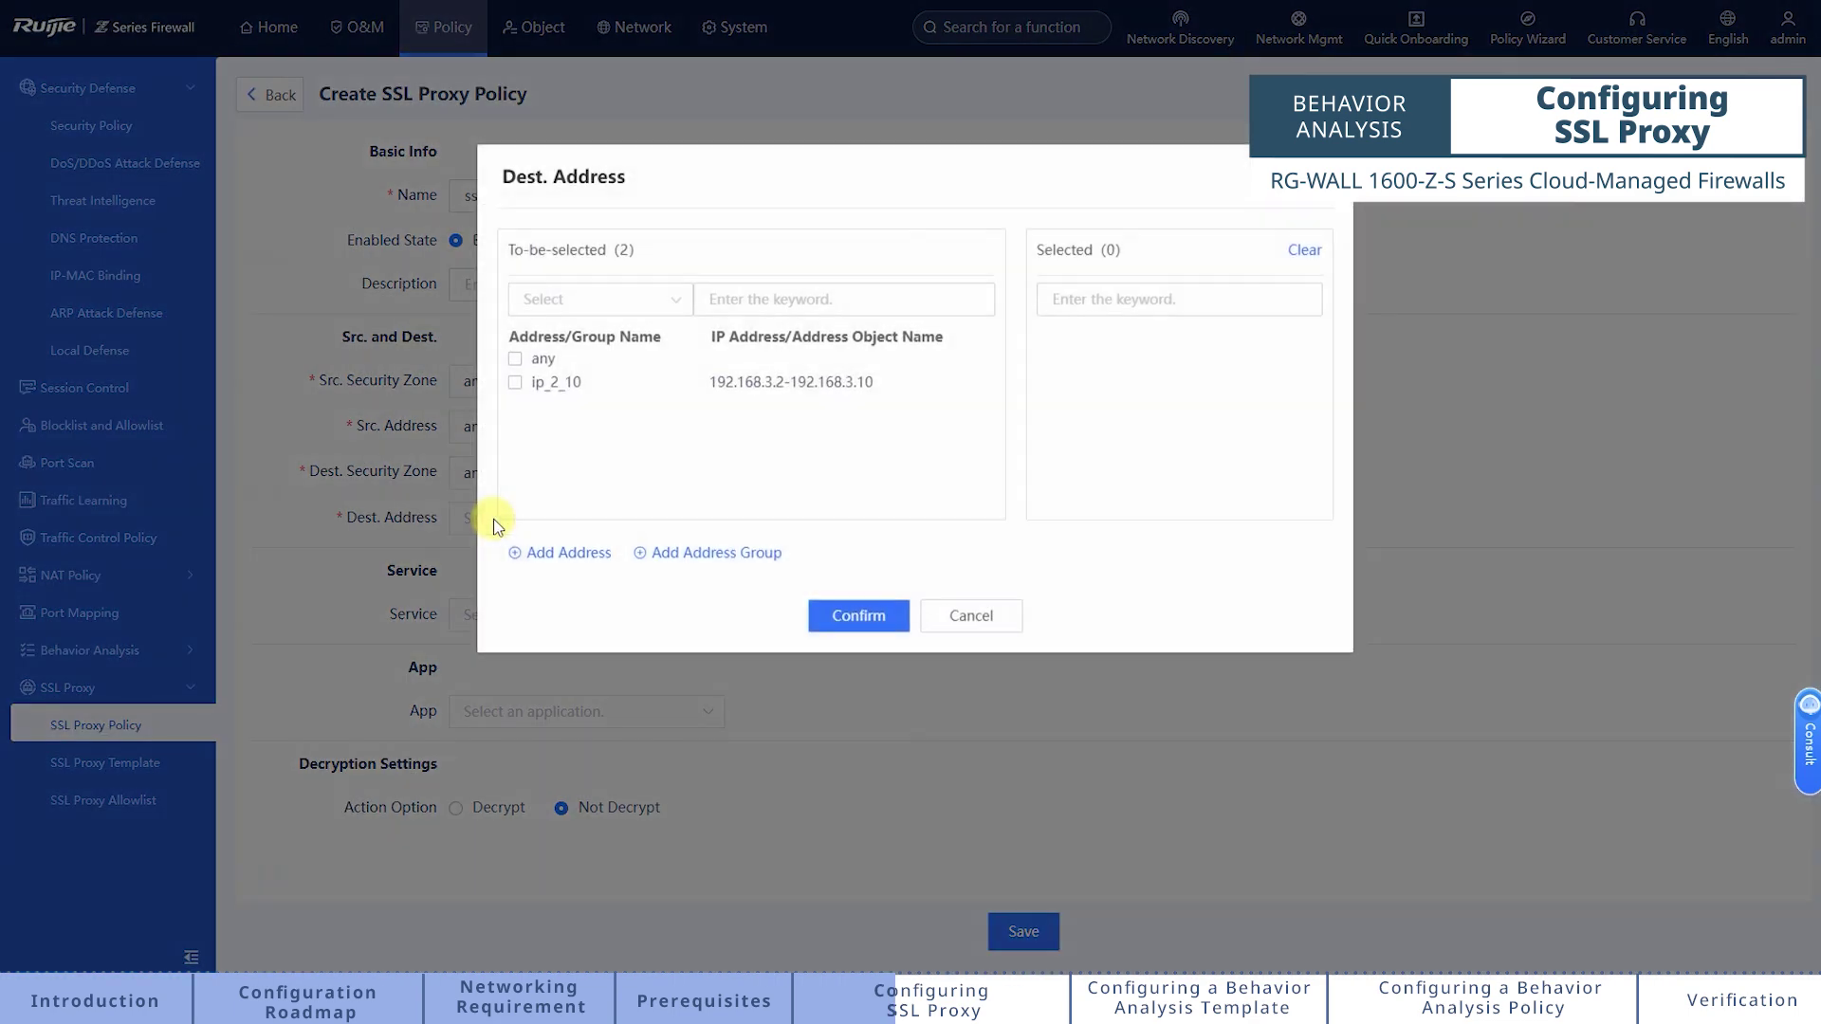
pyautogui.click(515, 359)
pyautogui.click(858, 617)
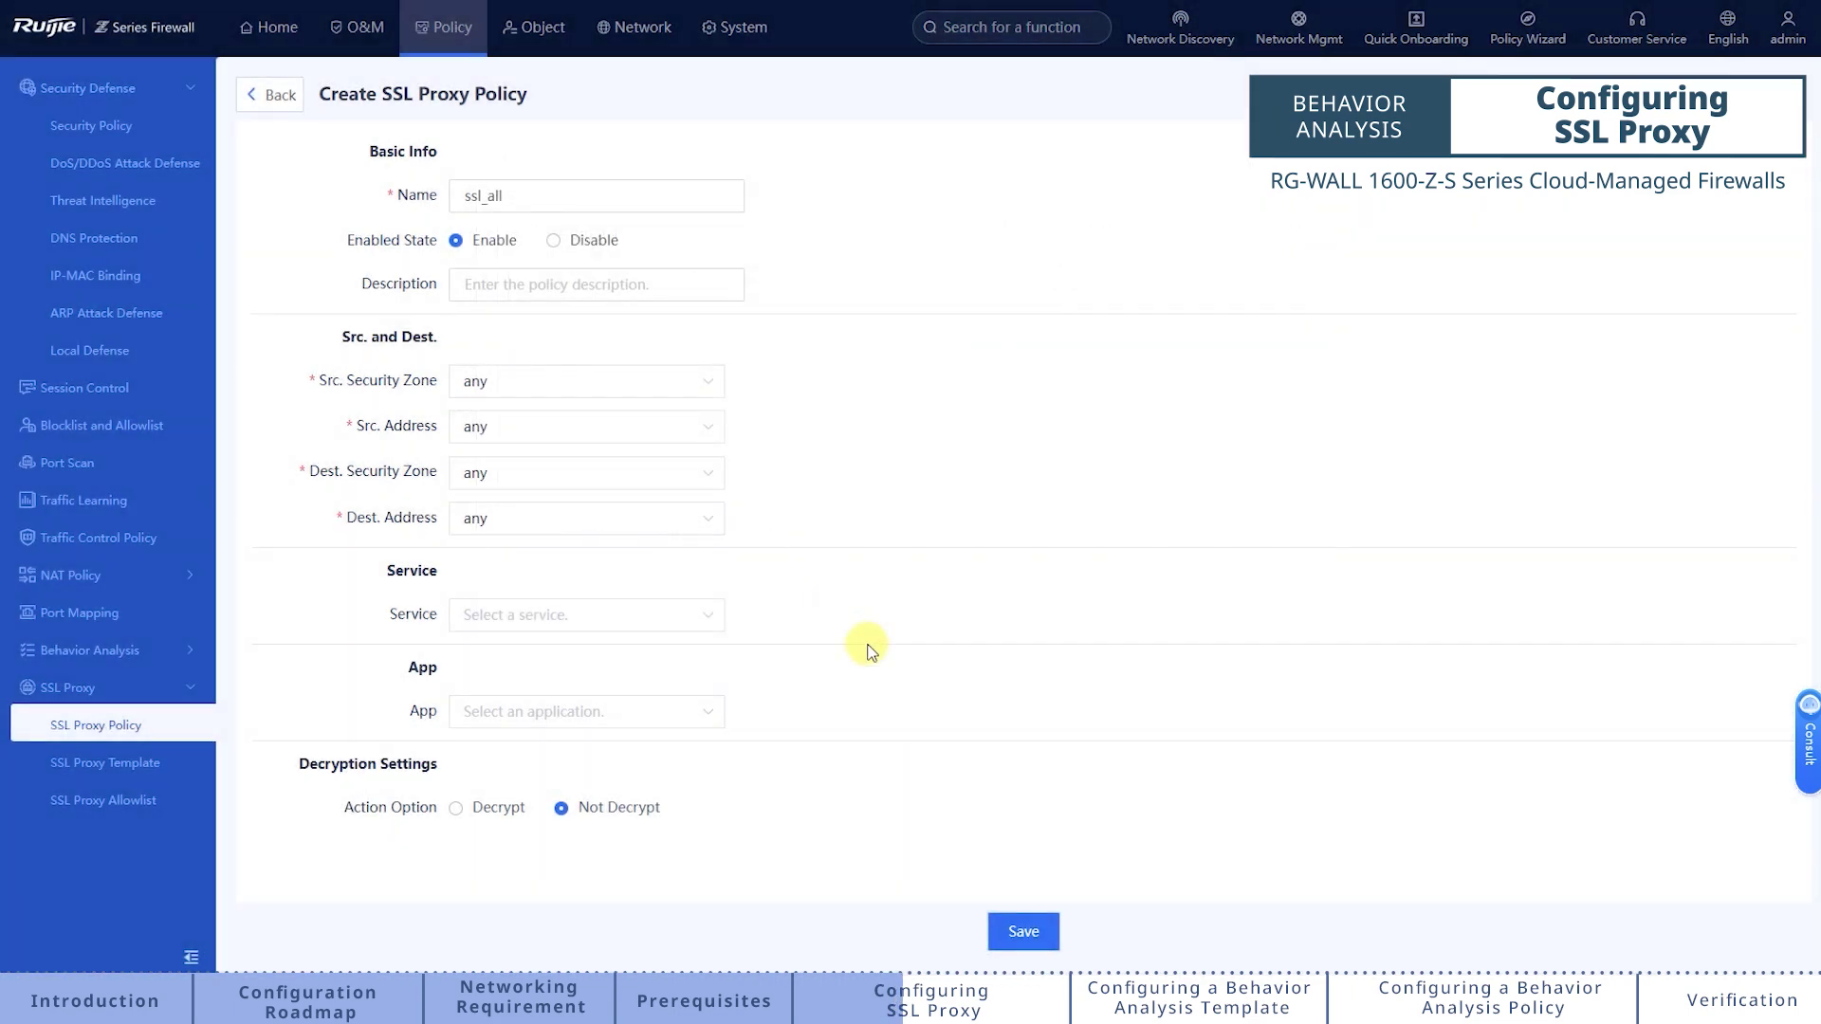
# - Set the action to Decrypt with the default template, and save the policy
pyautogui.click(456, 808)
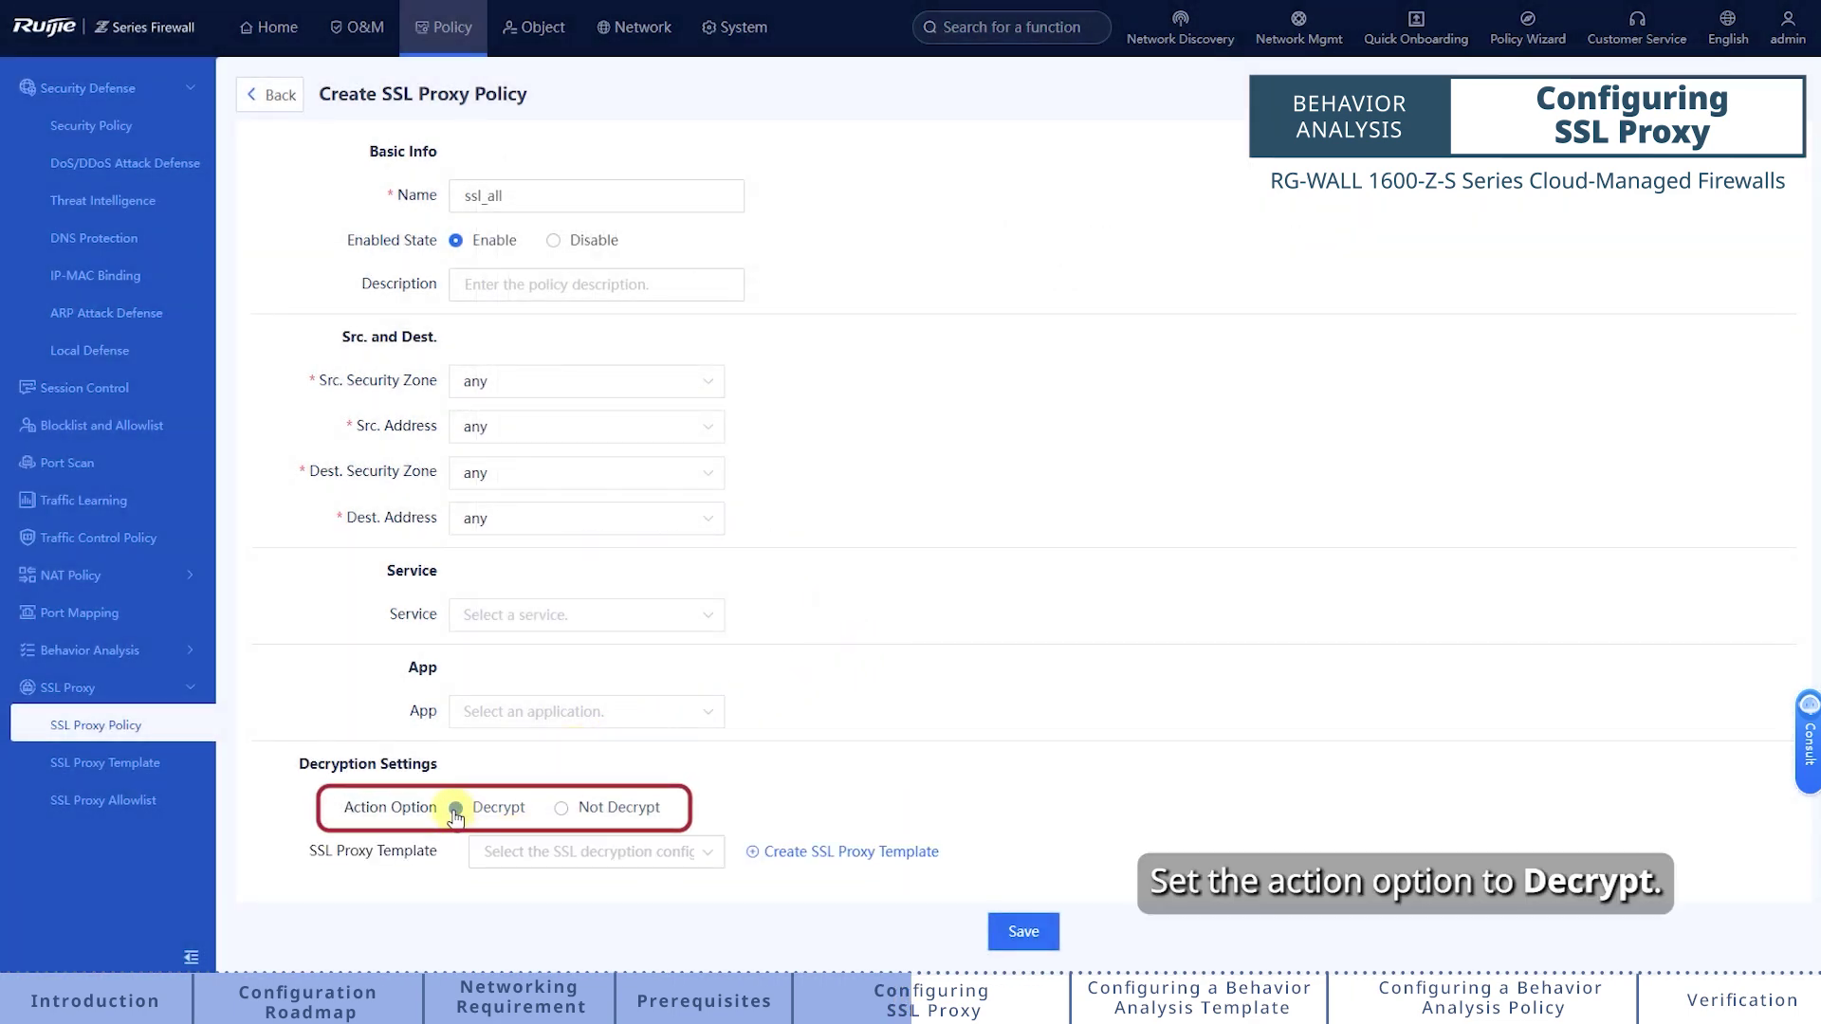
pyautogui.click(700, 864)
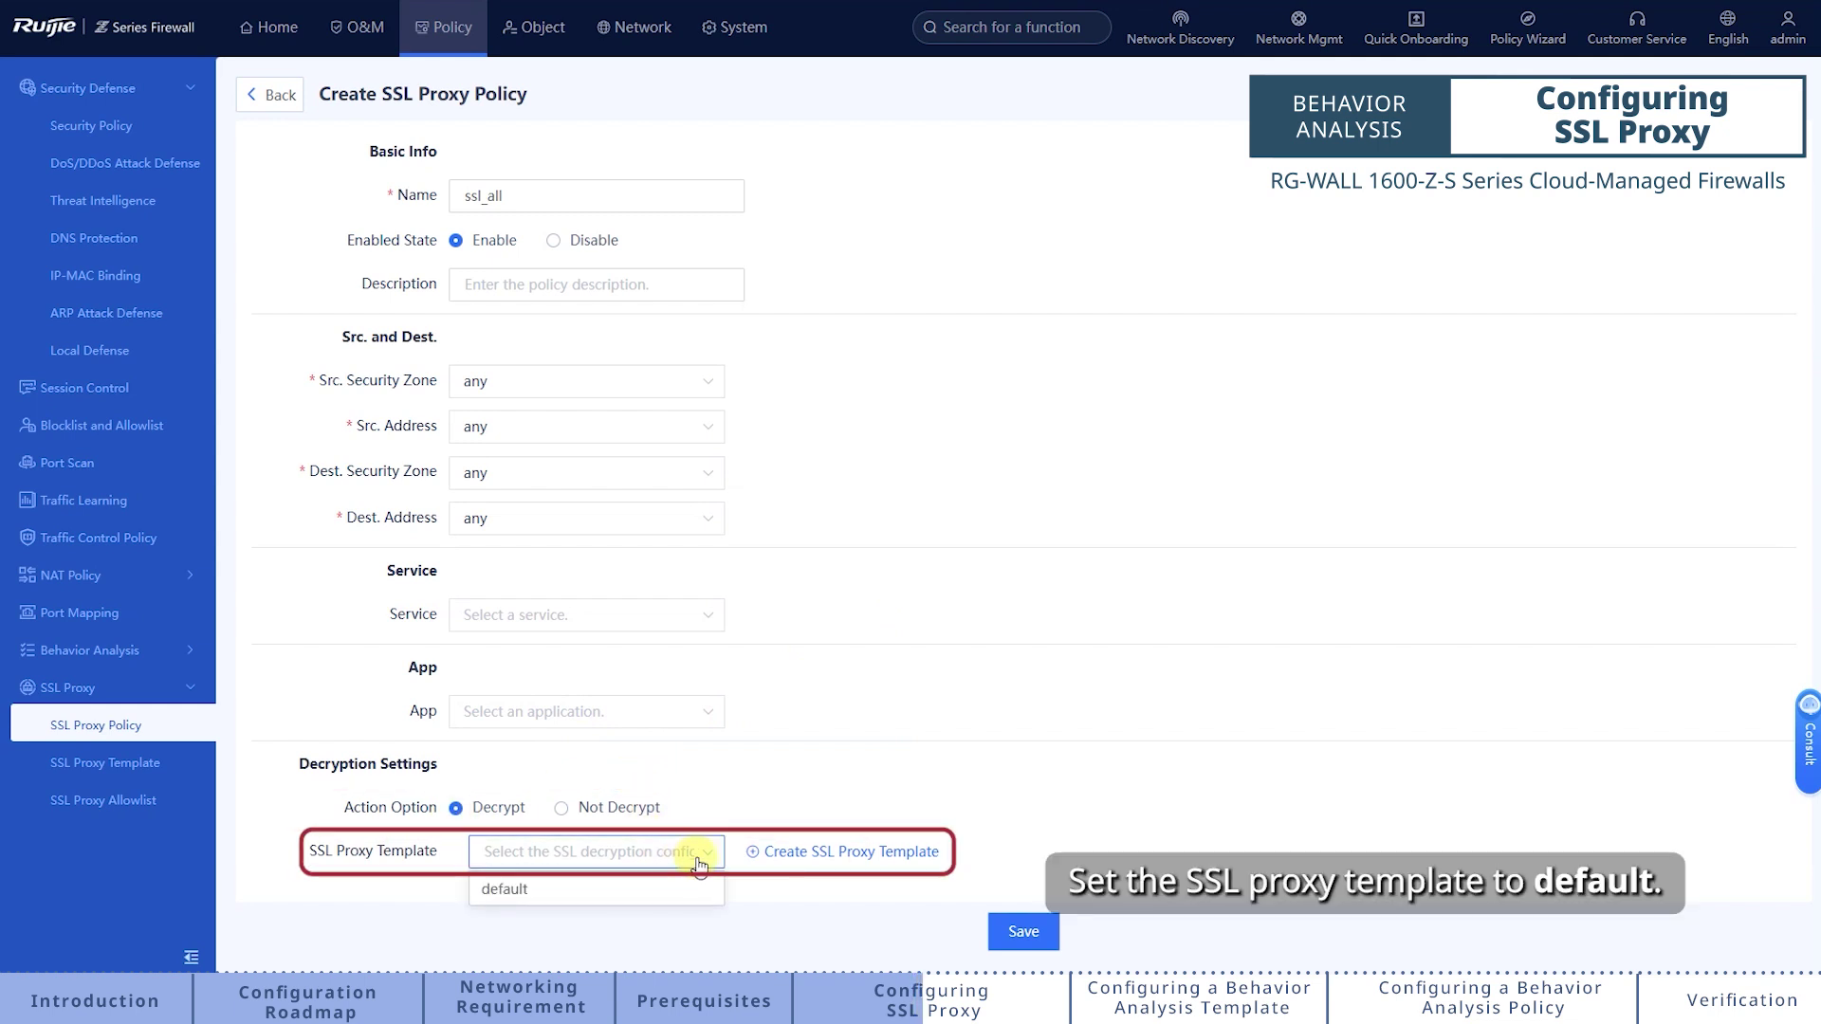
pyautogui.click(600, 889)
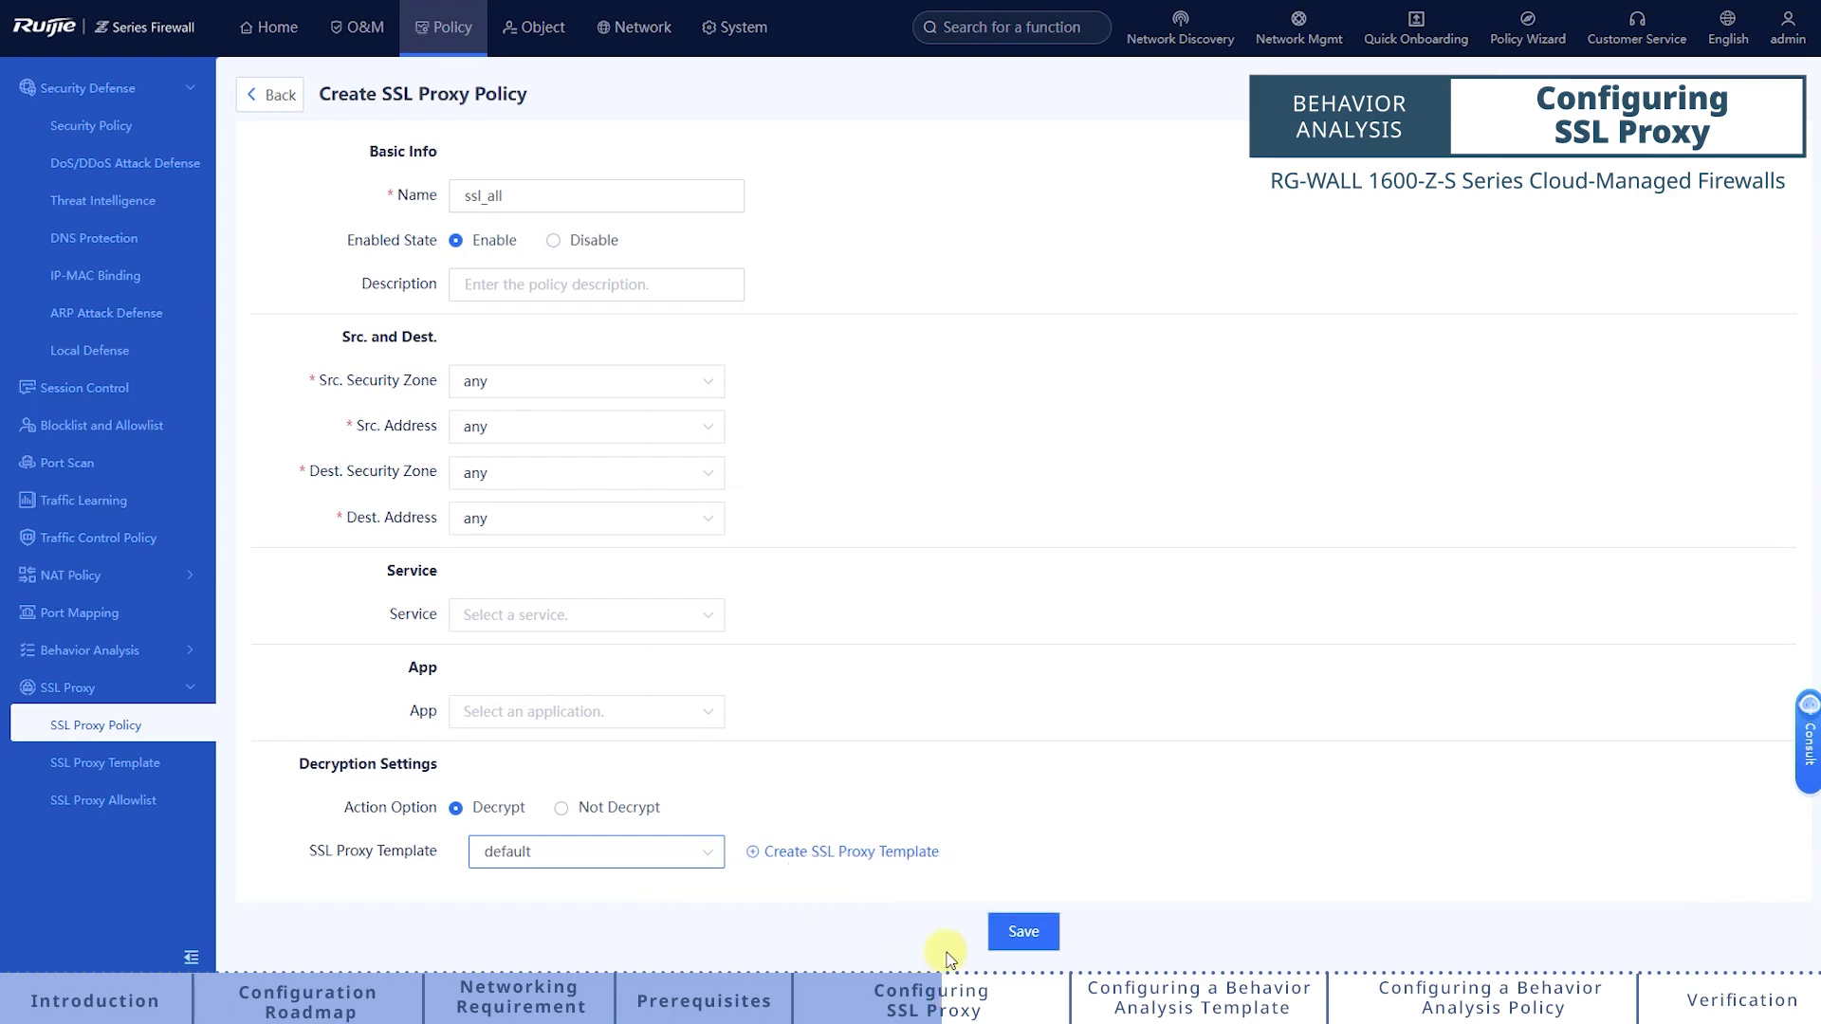
pyautogui.click(1013, 935)
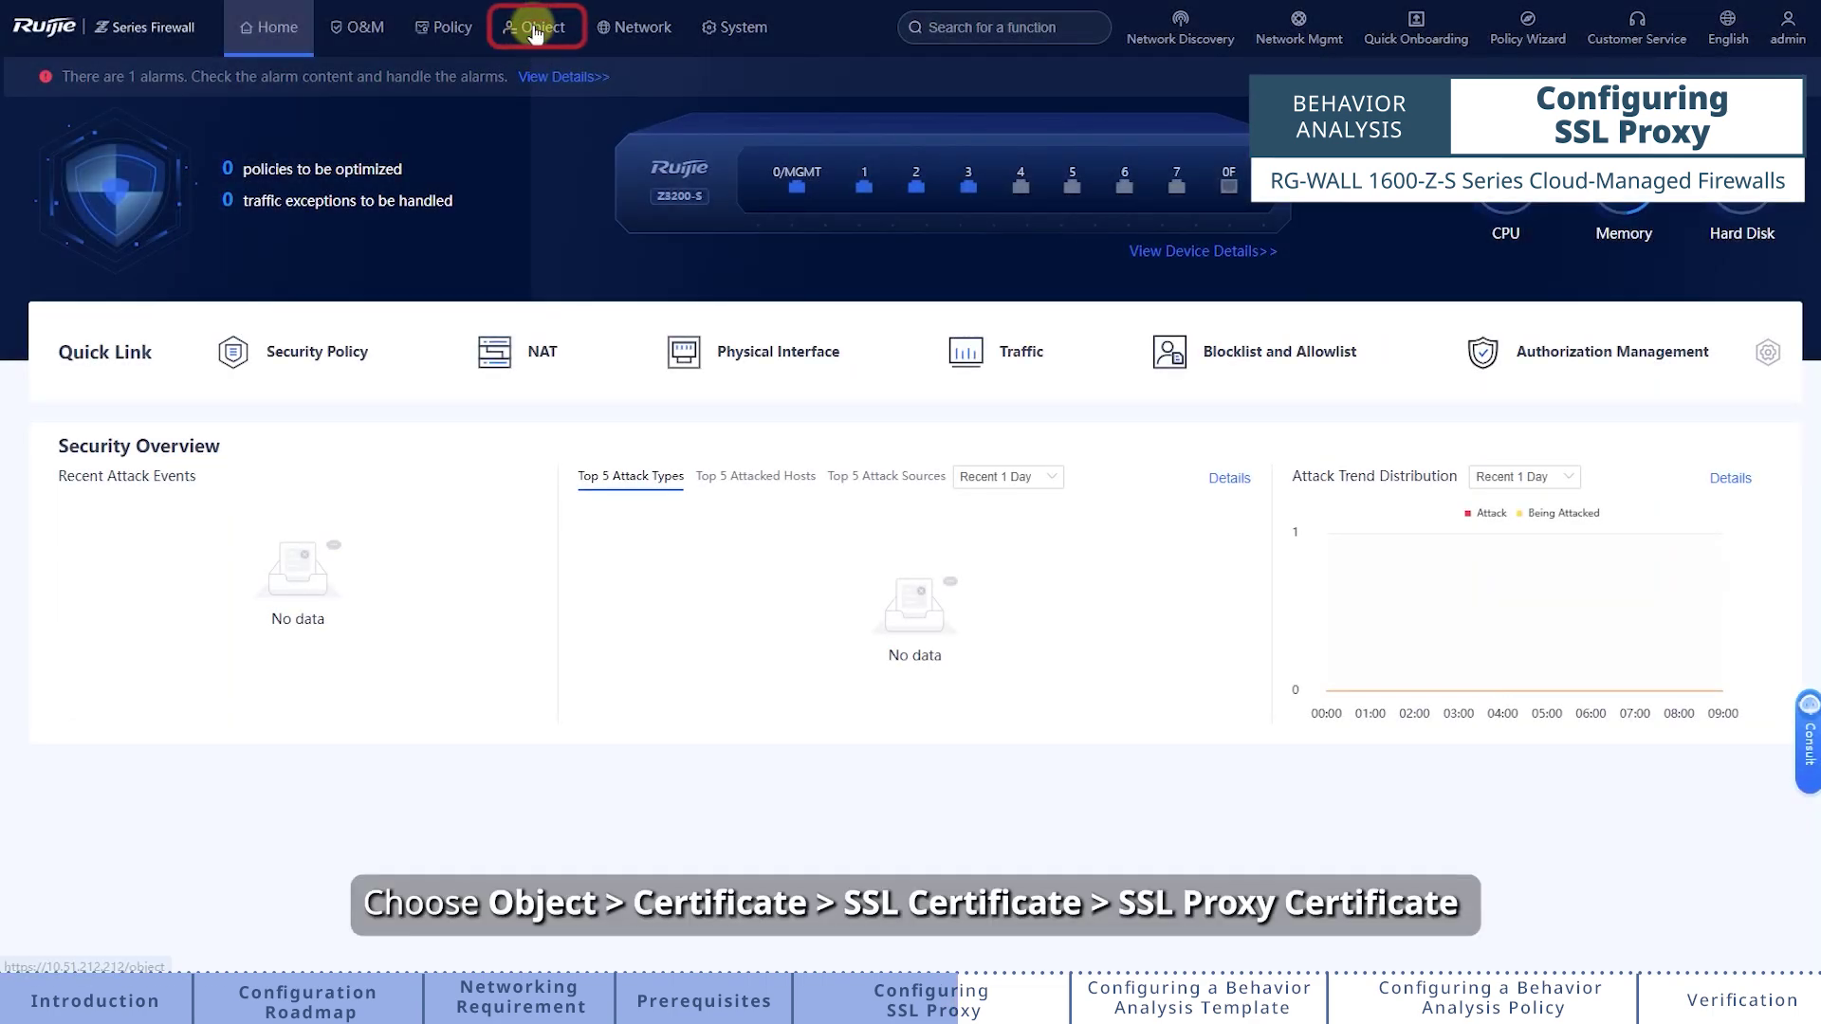
# - Download the default_ca certificate from Object > Certificate > SSL Certificate
pyautogui.click(528, 27)
pyautogui.click(139, 458)
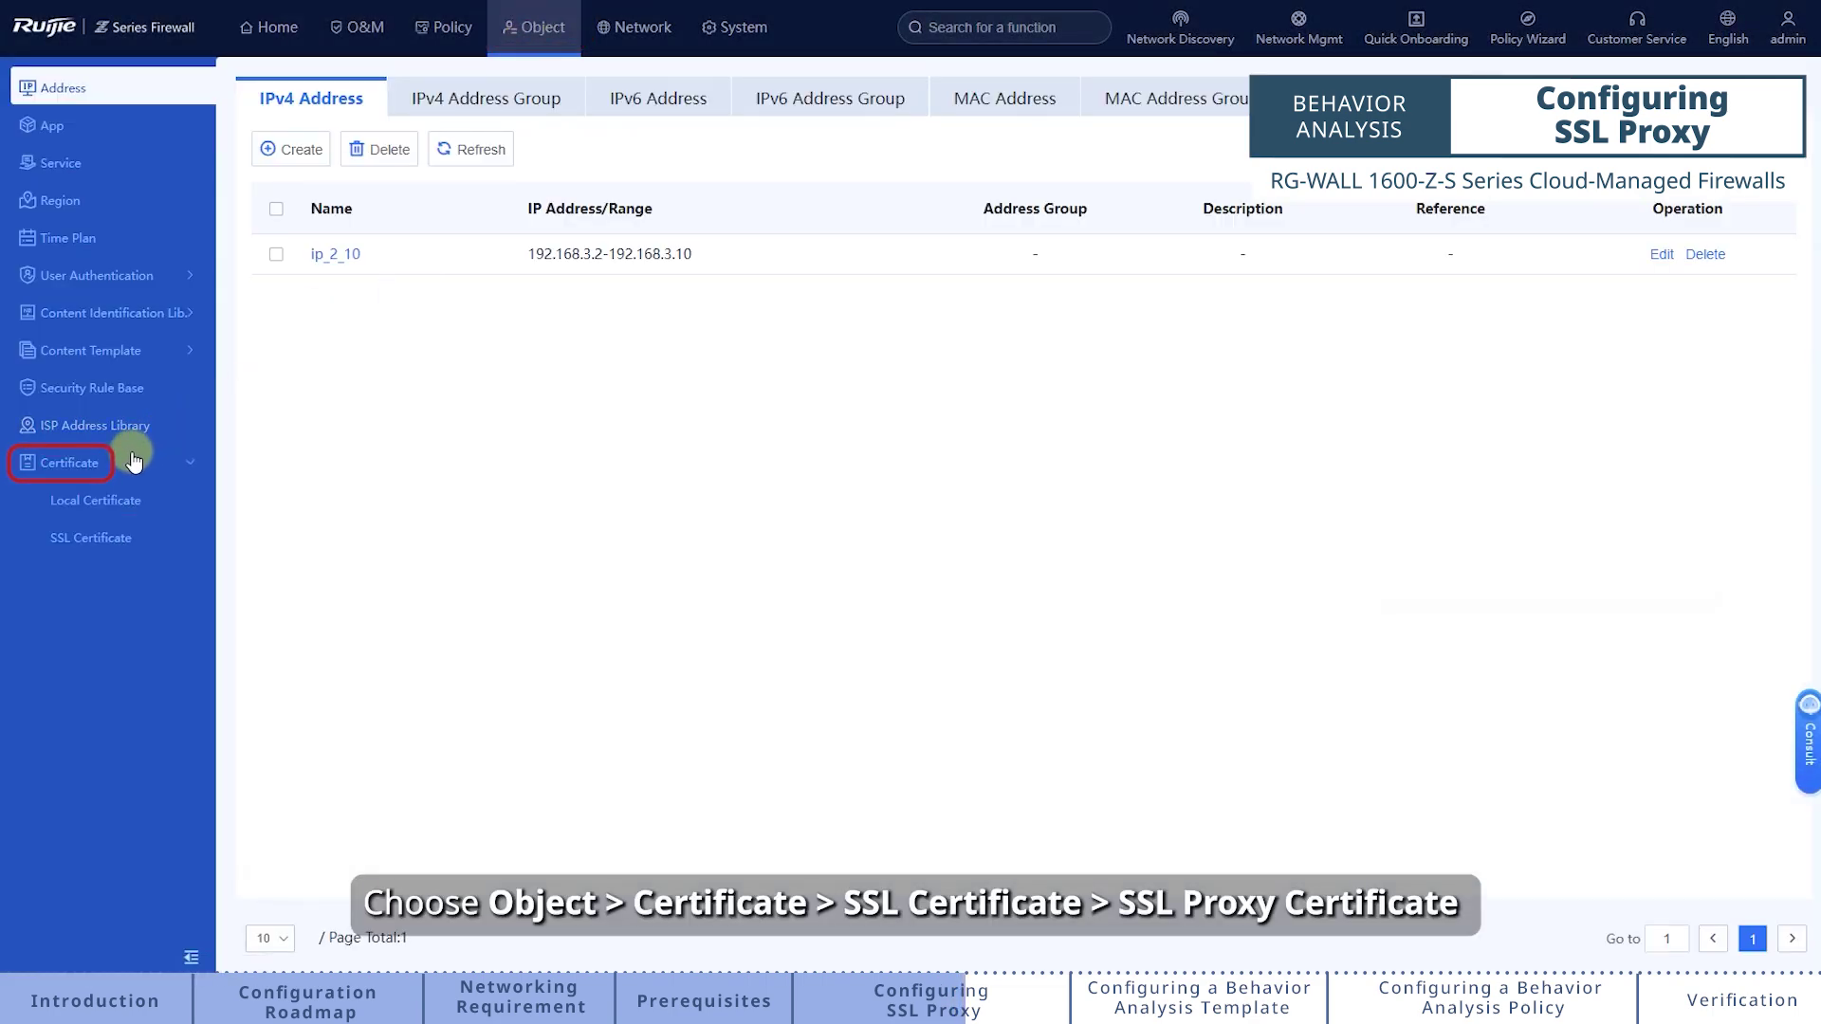
pyautogui.click(133, 539)
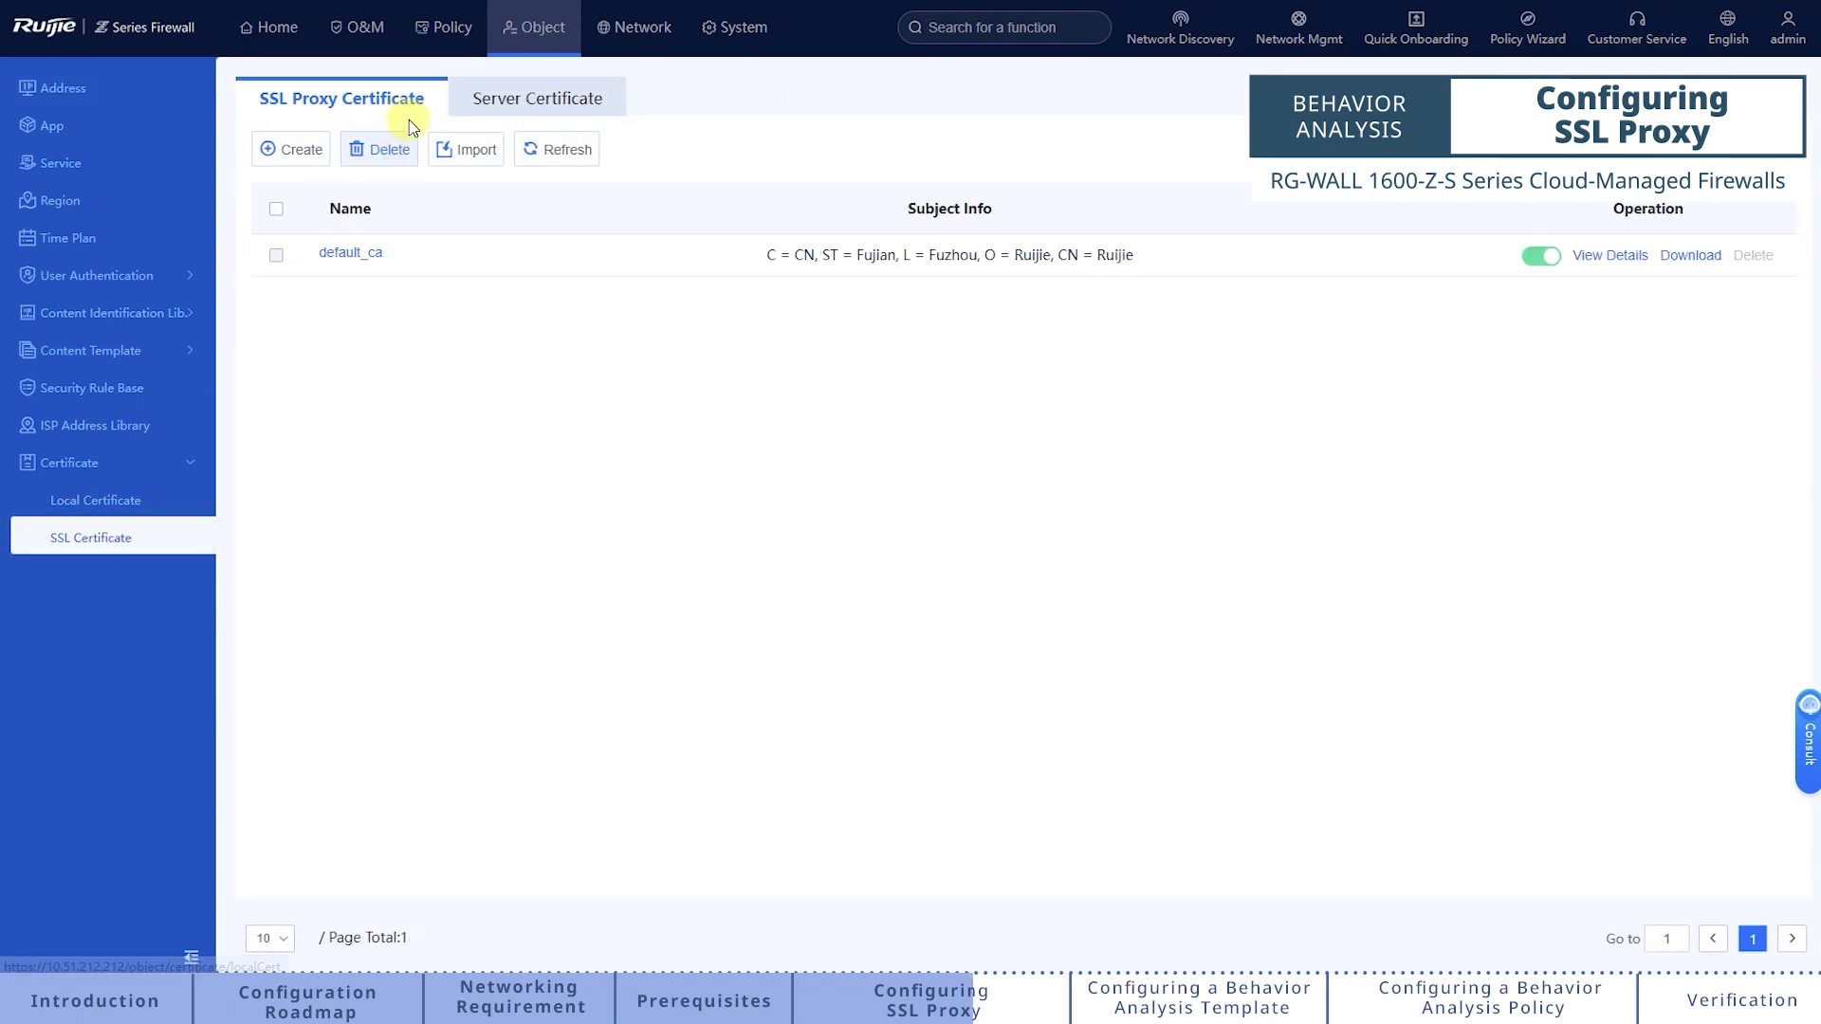
pyautogui.click(1680, 255)
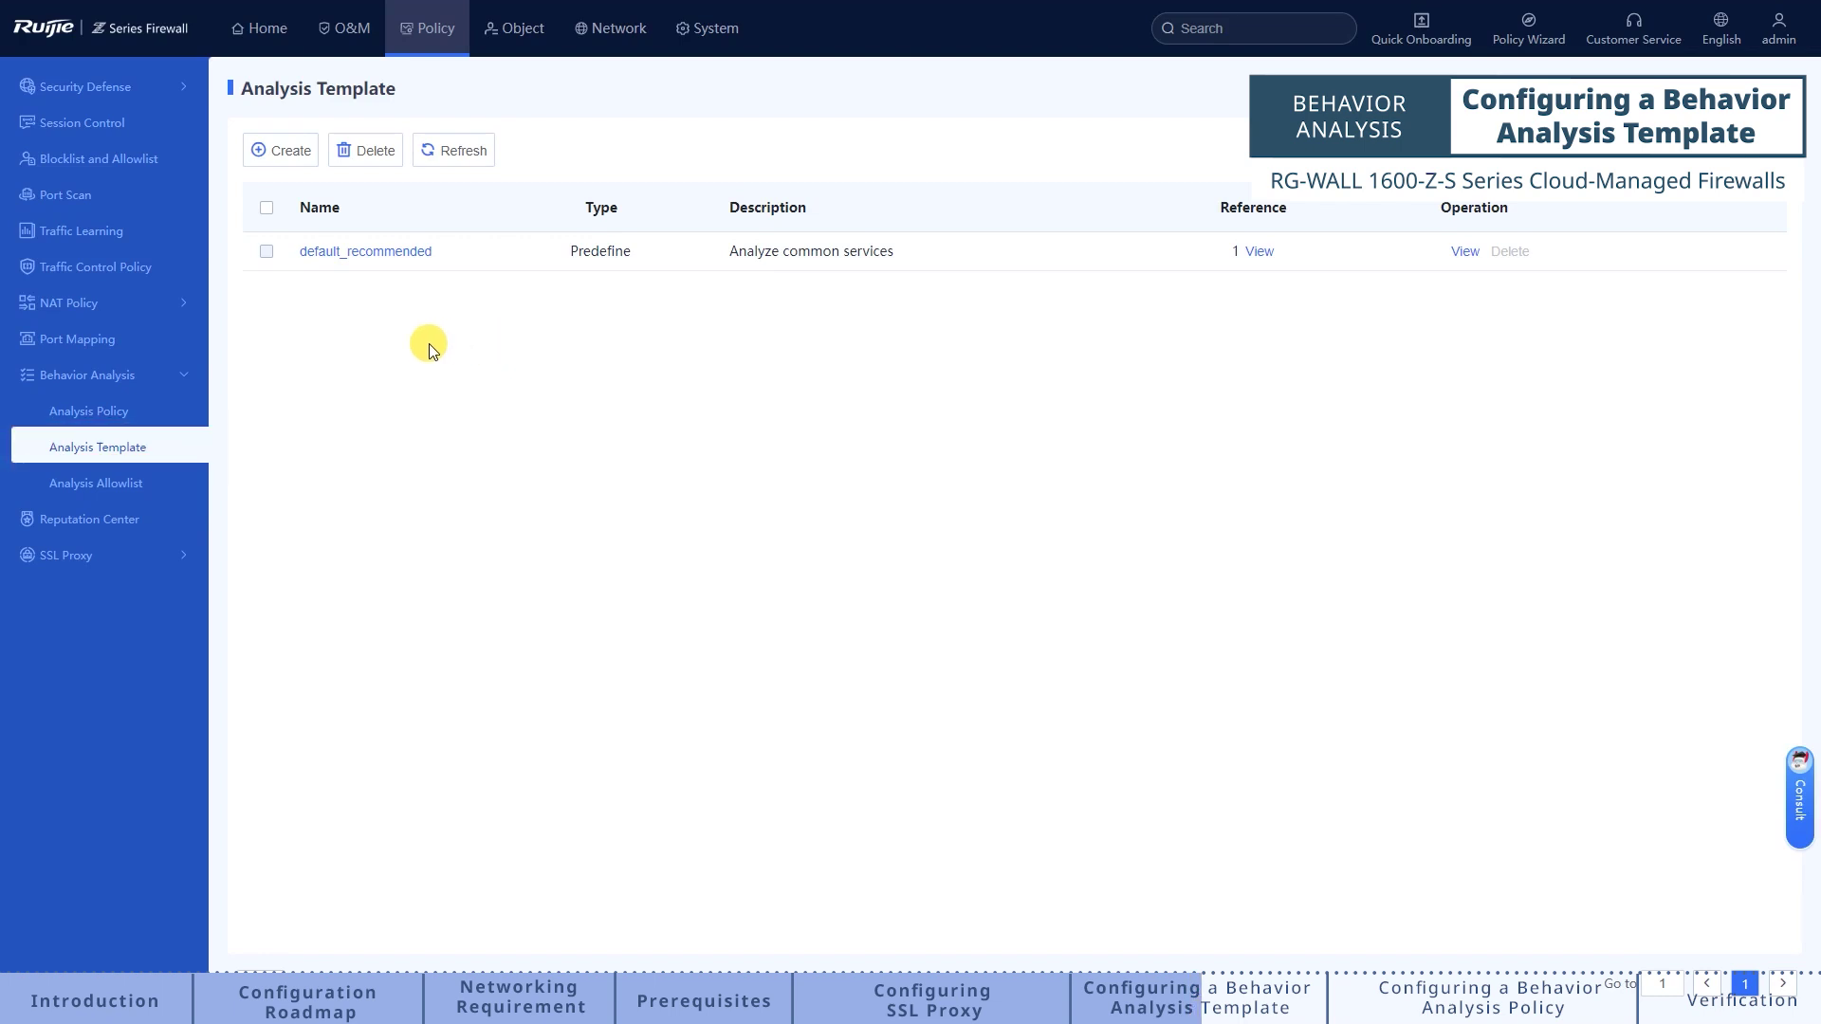
# - Start a new behavior analysis template named test_profile
pyautogui.click(290, 153)
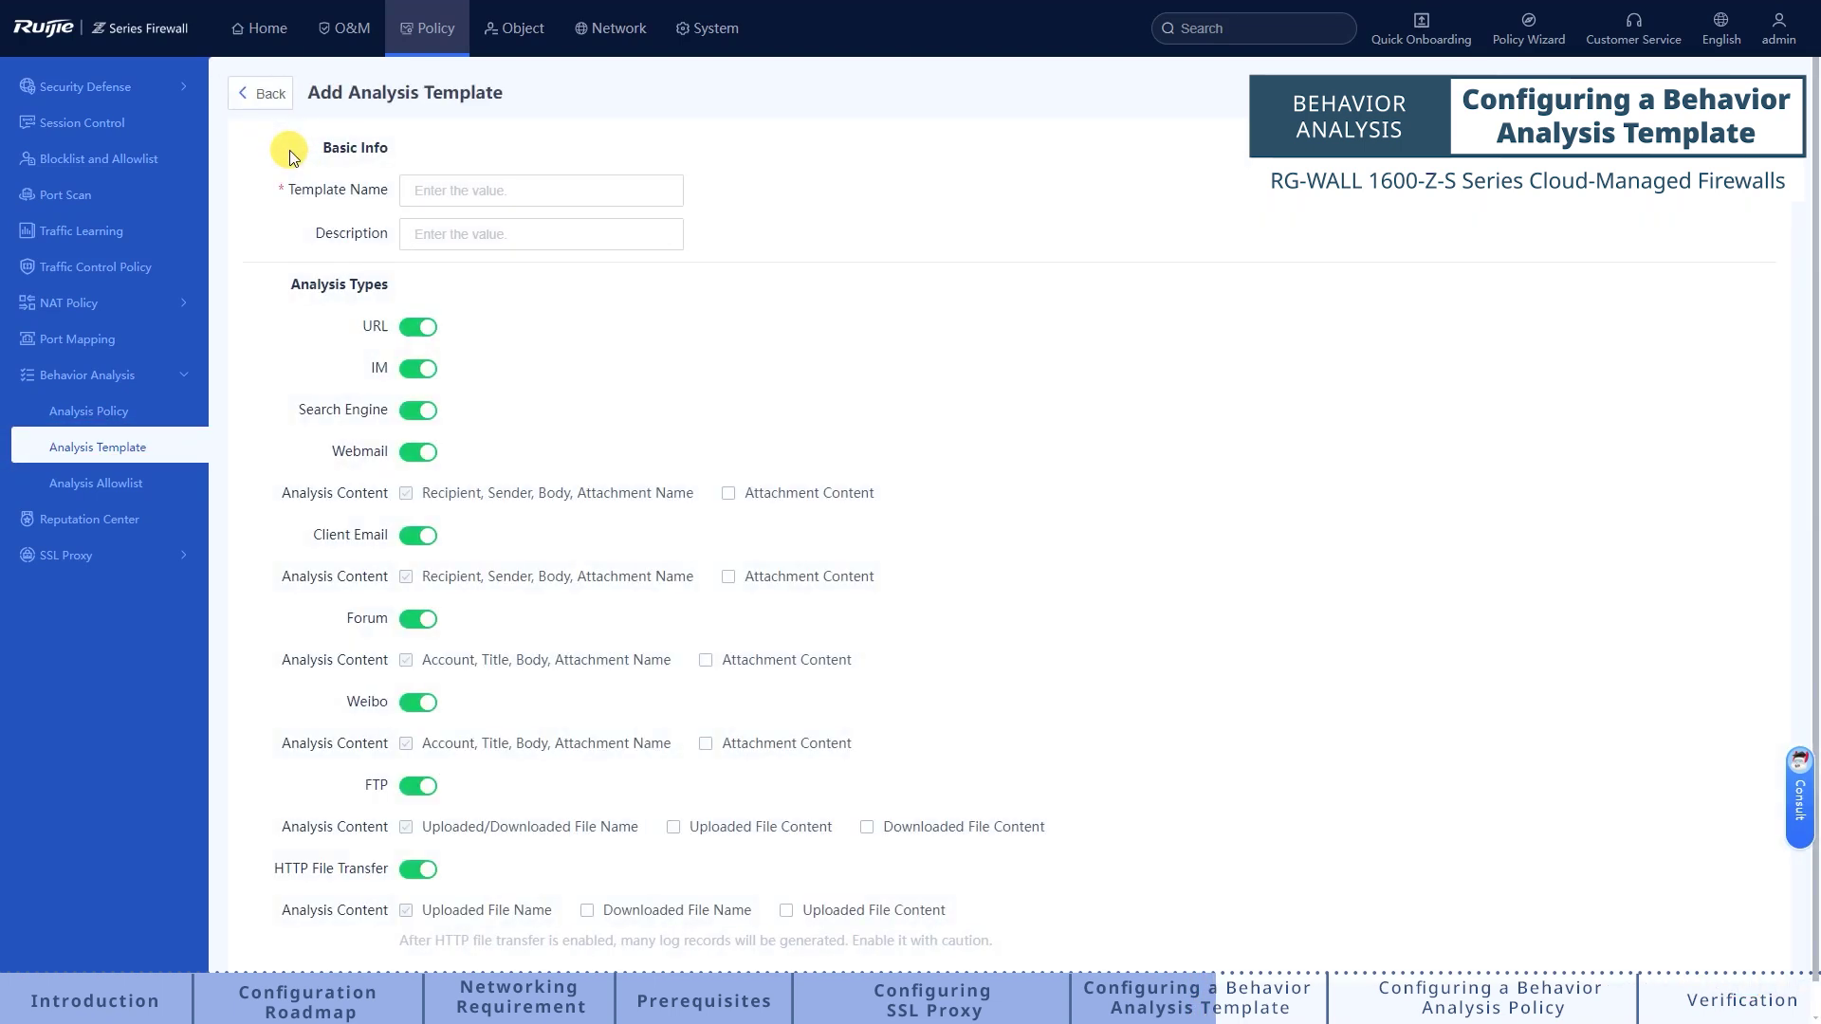
pyautogui.click(634, 193)
pyautogui.write('test_profile')
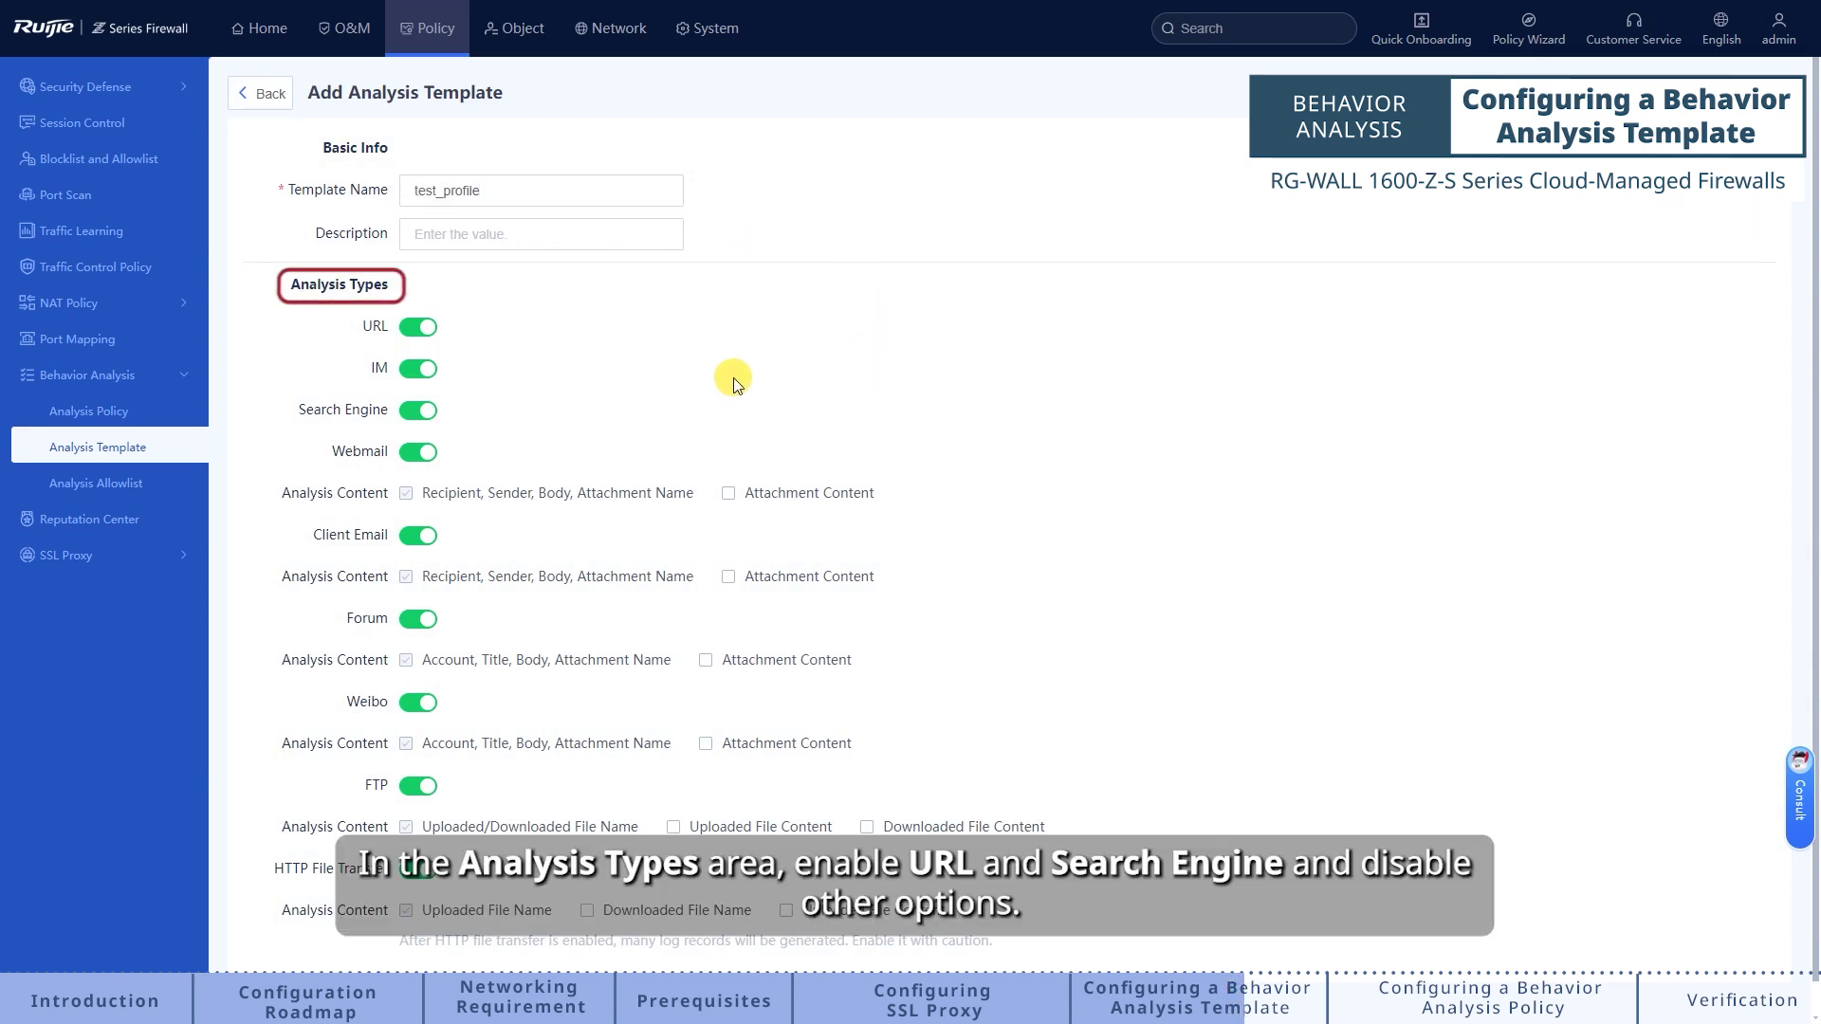
# - Turn off IM, Webmail, Client Email, Forum, Weibo, FTP and HTTP File Transfer, then save
pyautogui.click(418, 368)
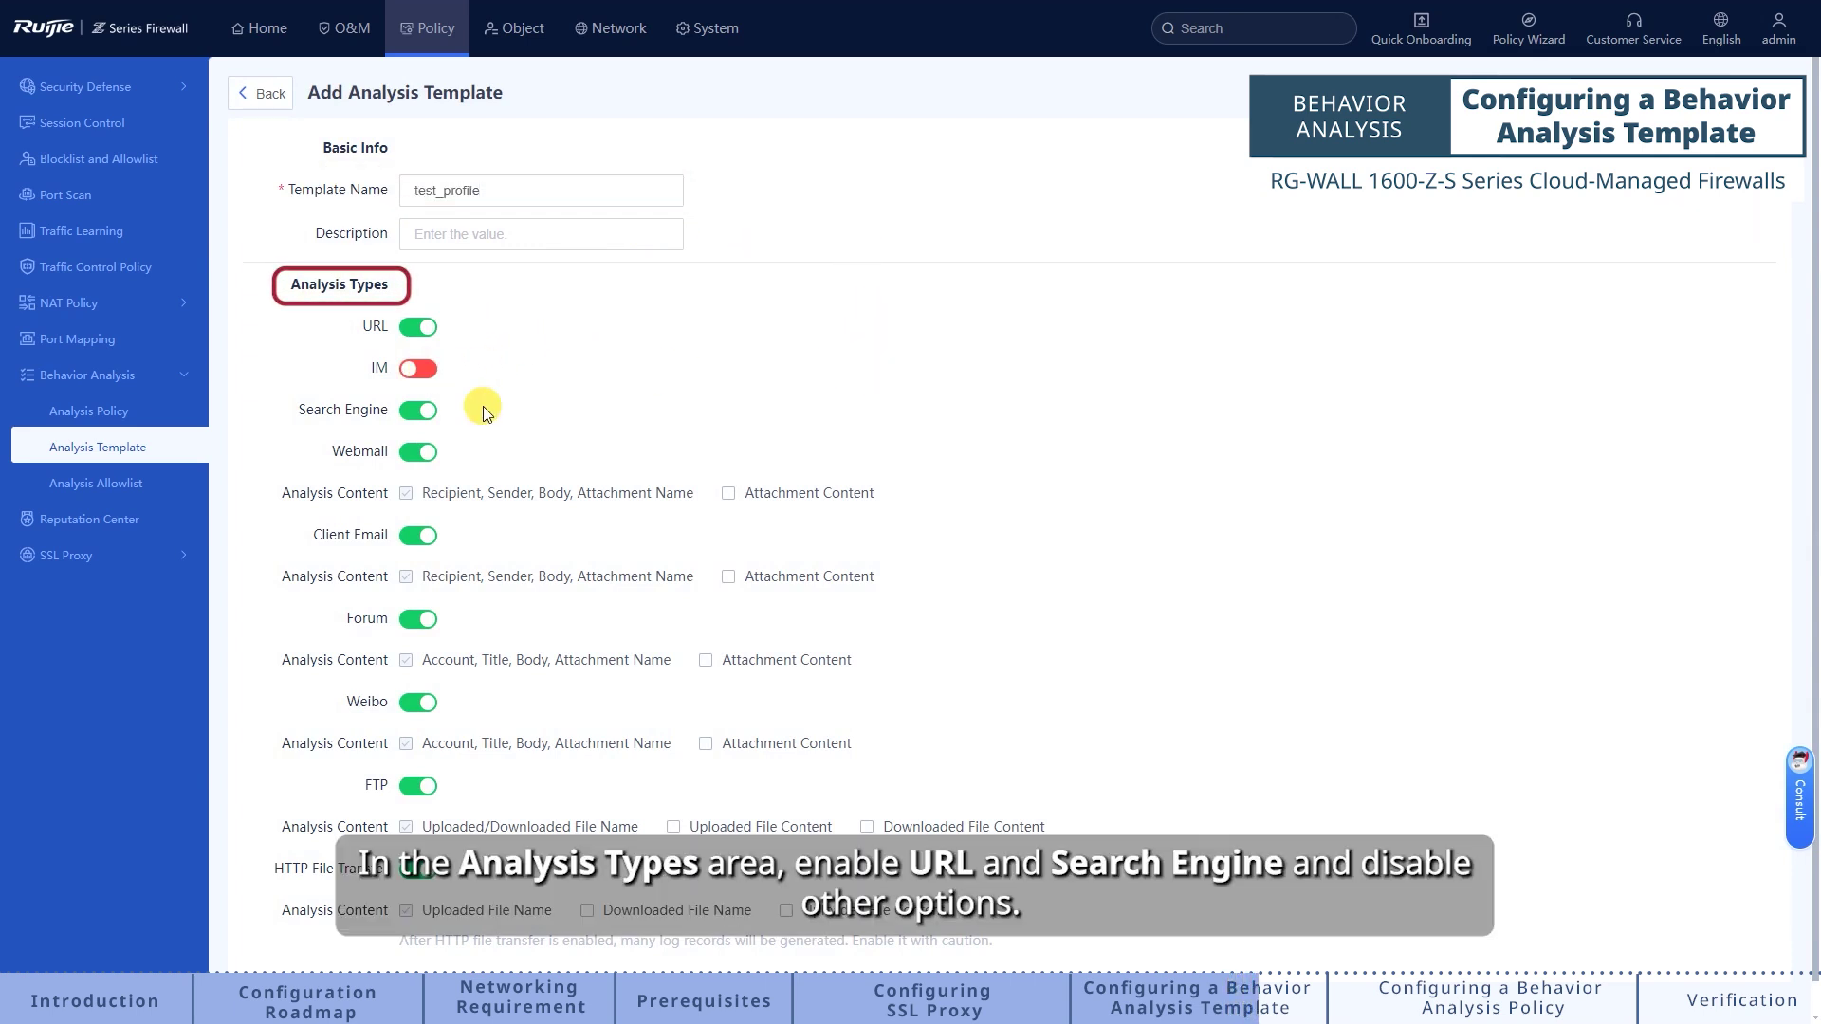
pyautogui.click(419, 452)
pyautogui.click(423, 495)
pyautogui.click(419, 535)
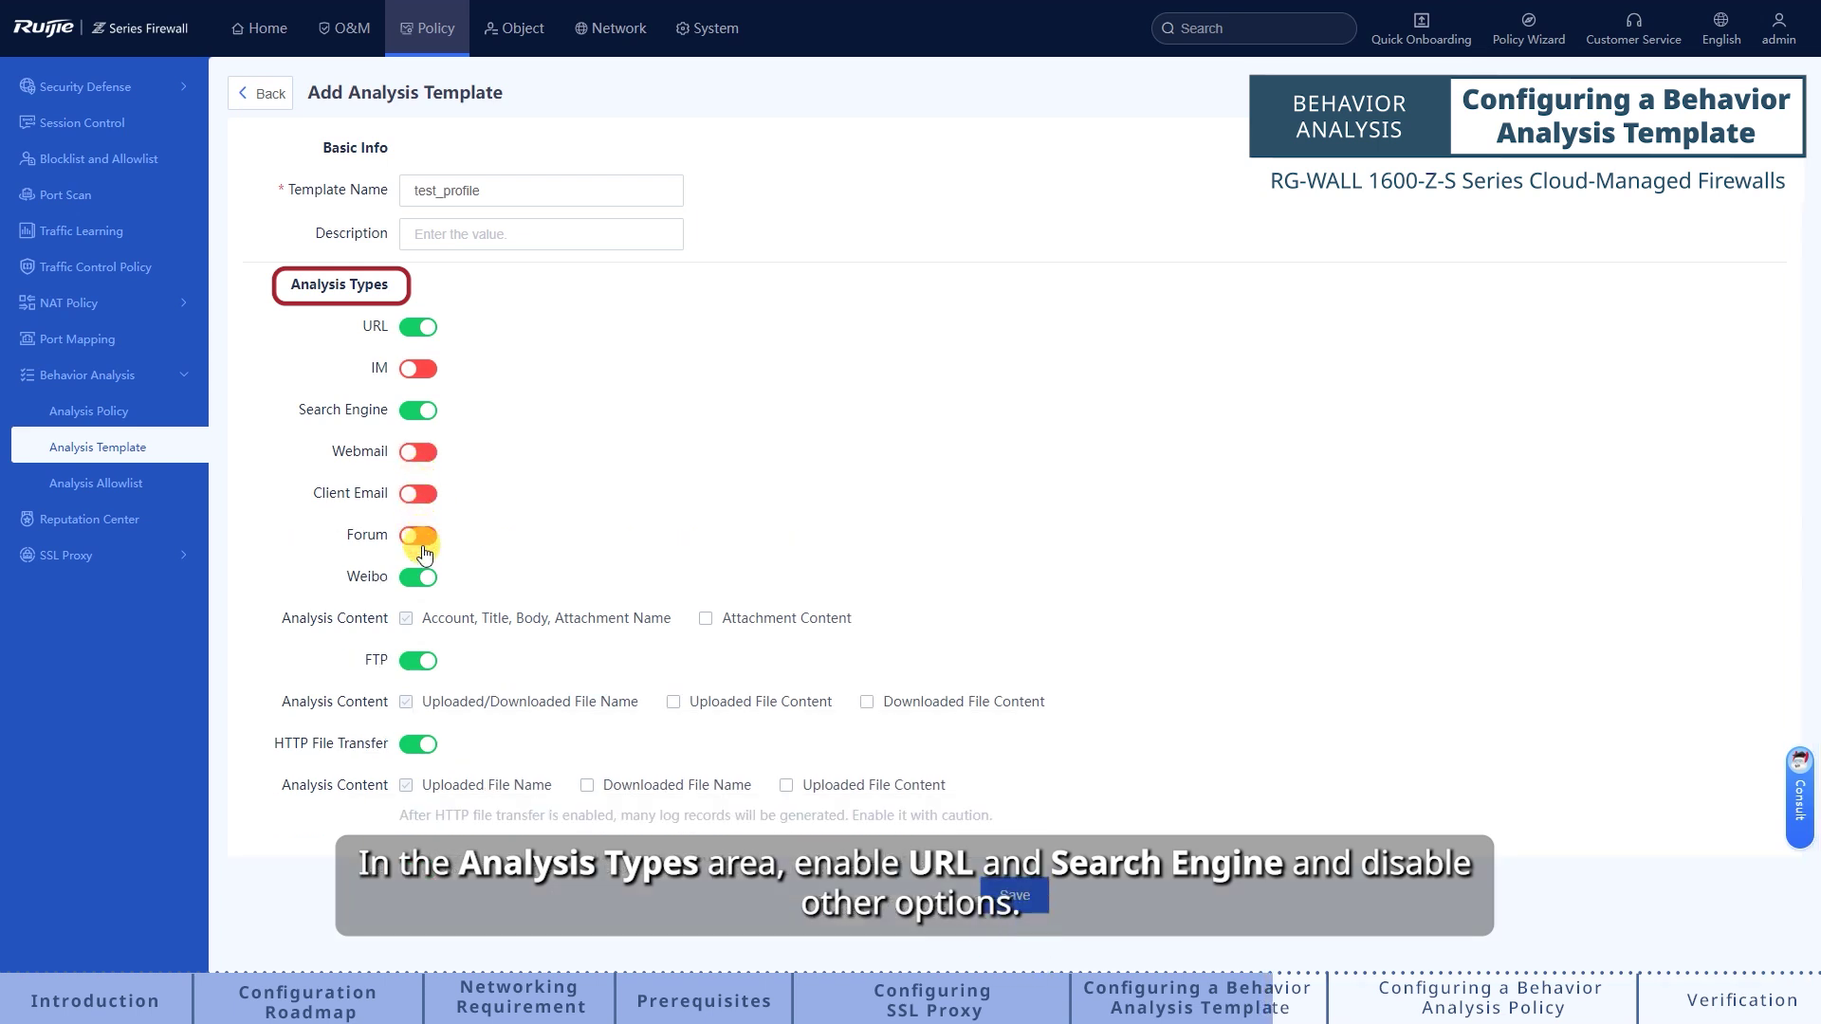
pyautogui.click(418, 576)
pyautogui.click(420, 621)
pyautogui.click(418, 660)
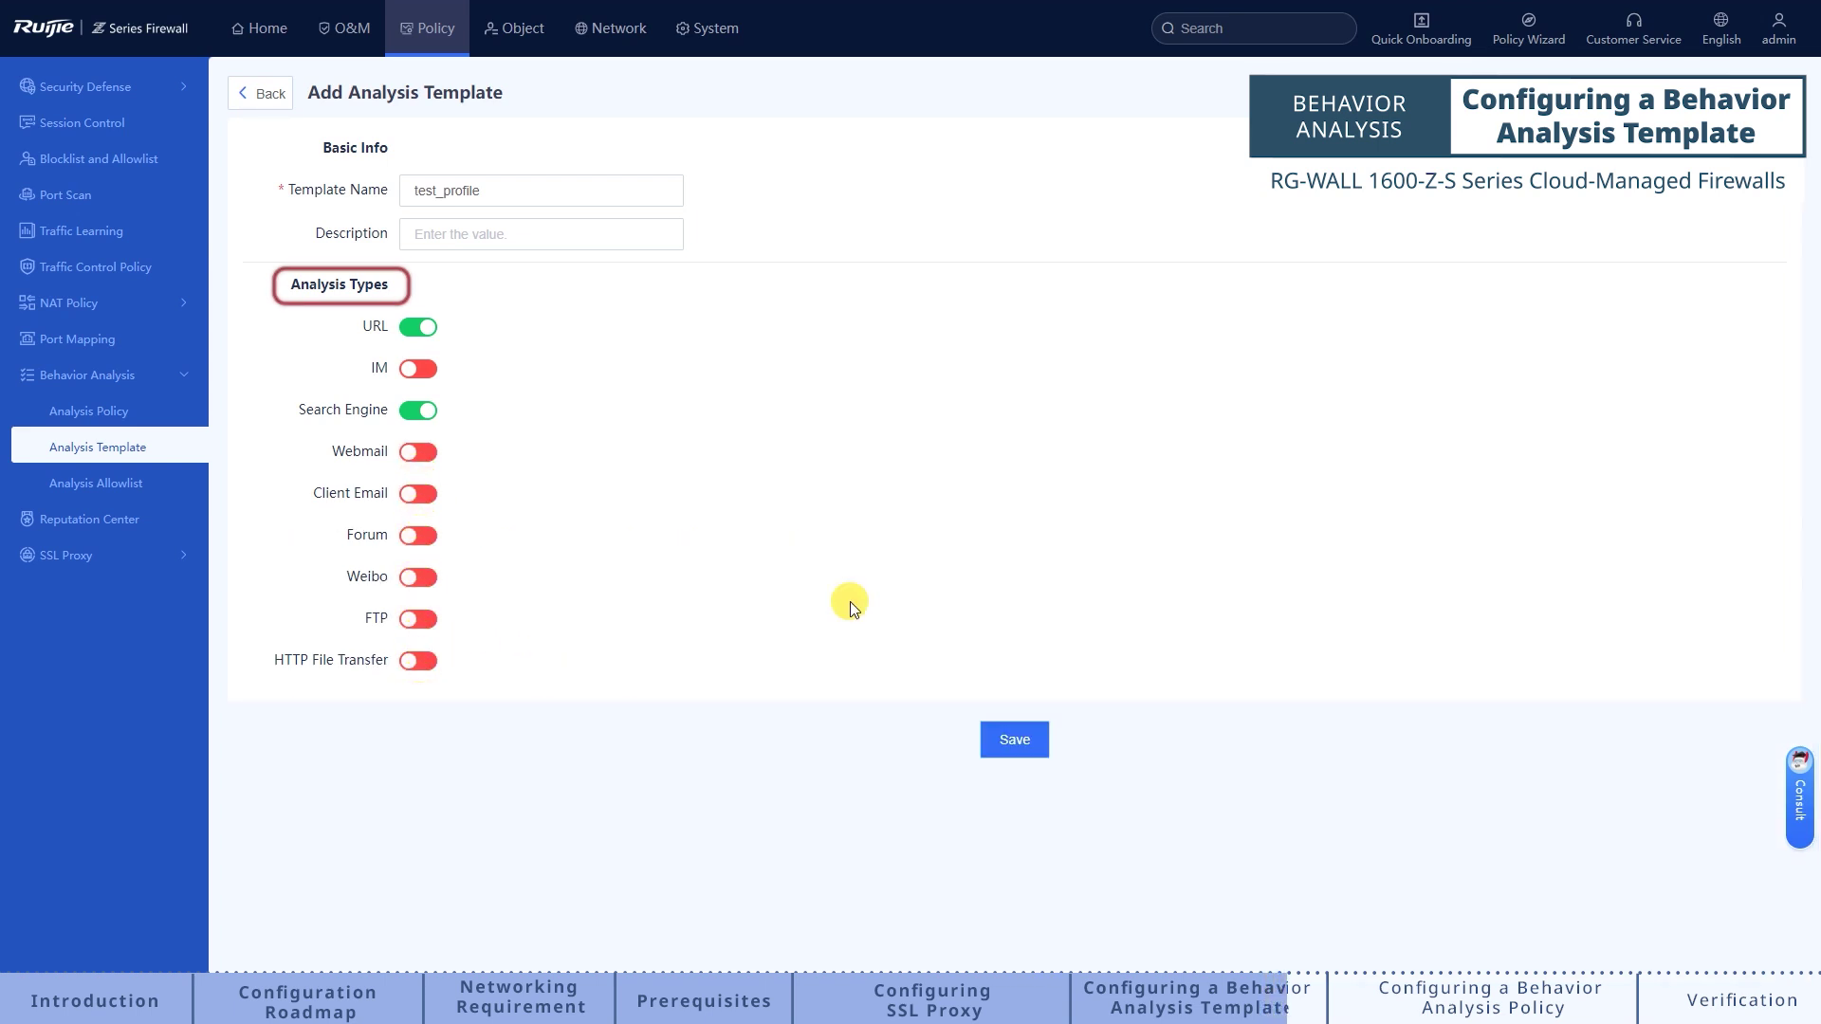
pyautogui.click(1011, 746)
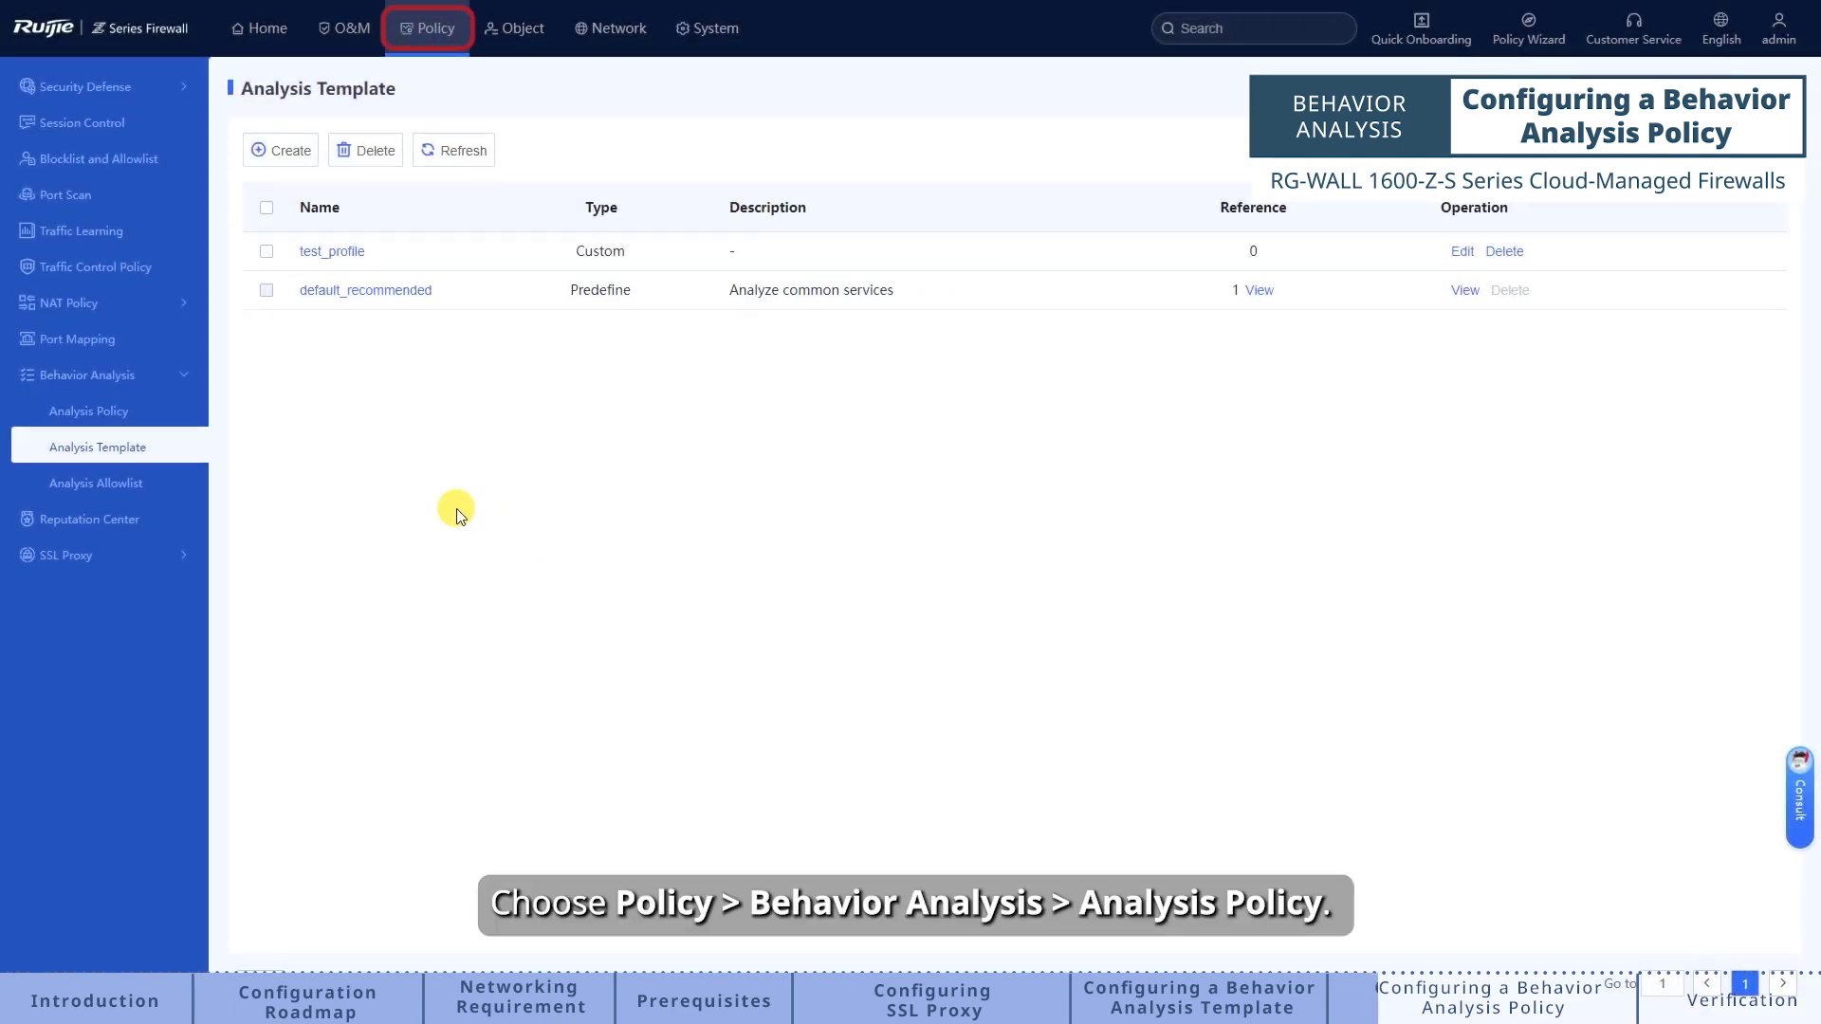
# - Open the Analysis Policy list and start adding a new analysis policy
pyautogui.click(133, 415)
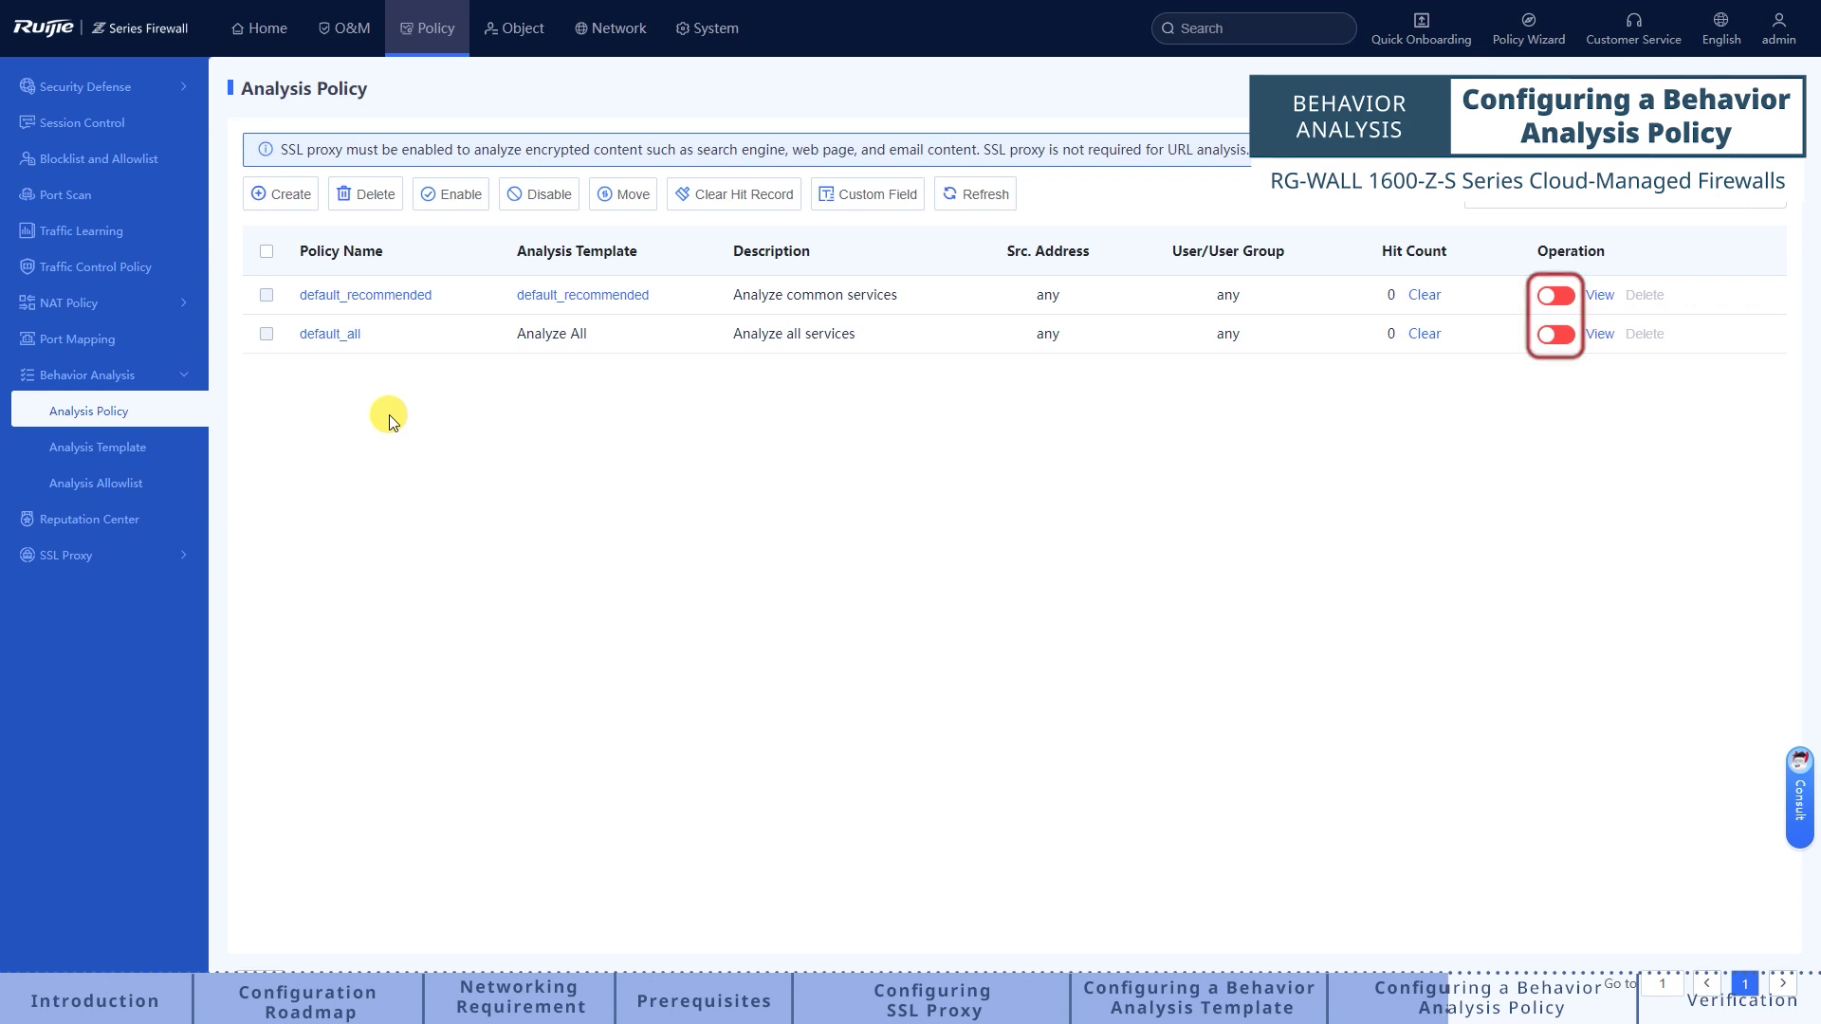
pyautogui.click(281, 199)
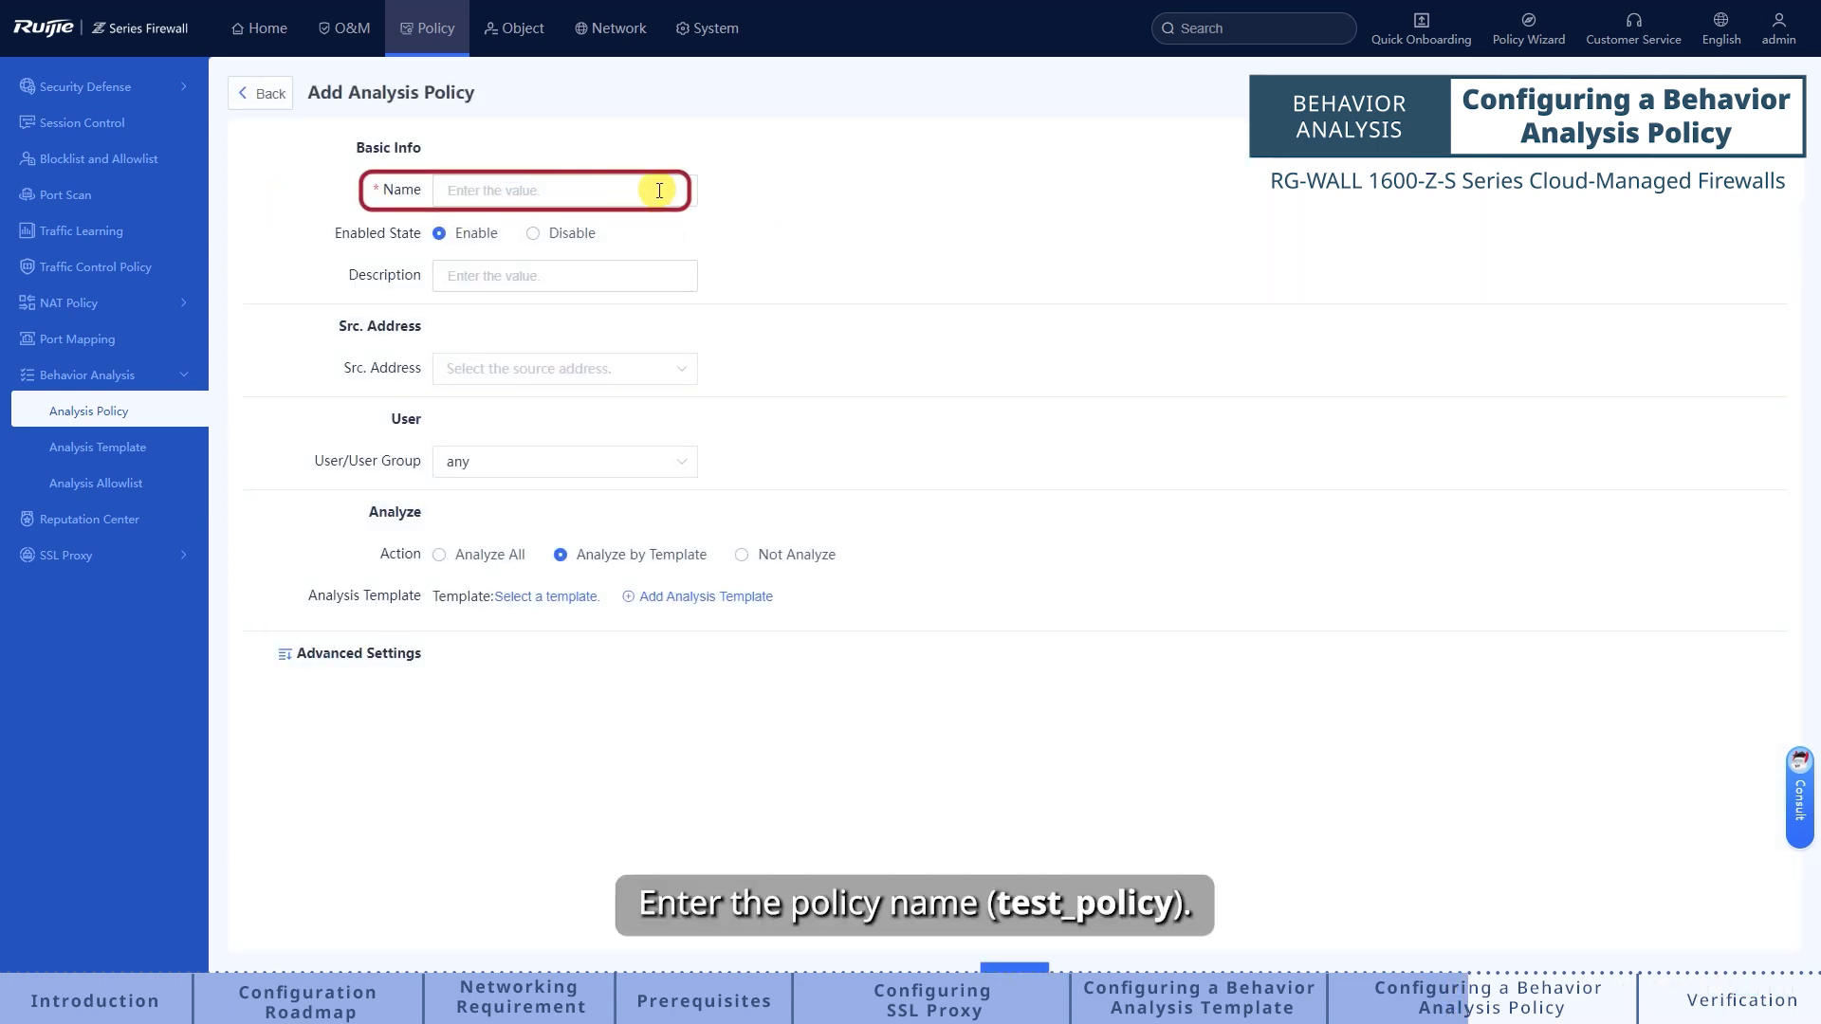
# - Name the analysis policy test_policy and set its source address to any
pyautogui.write('test_policy')
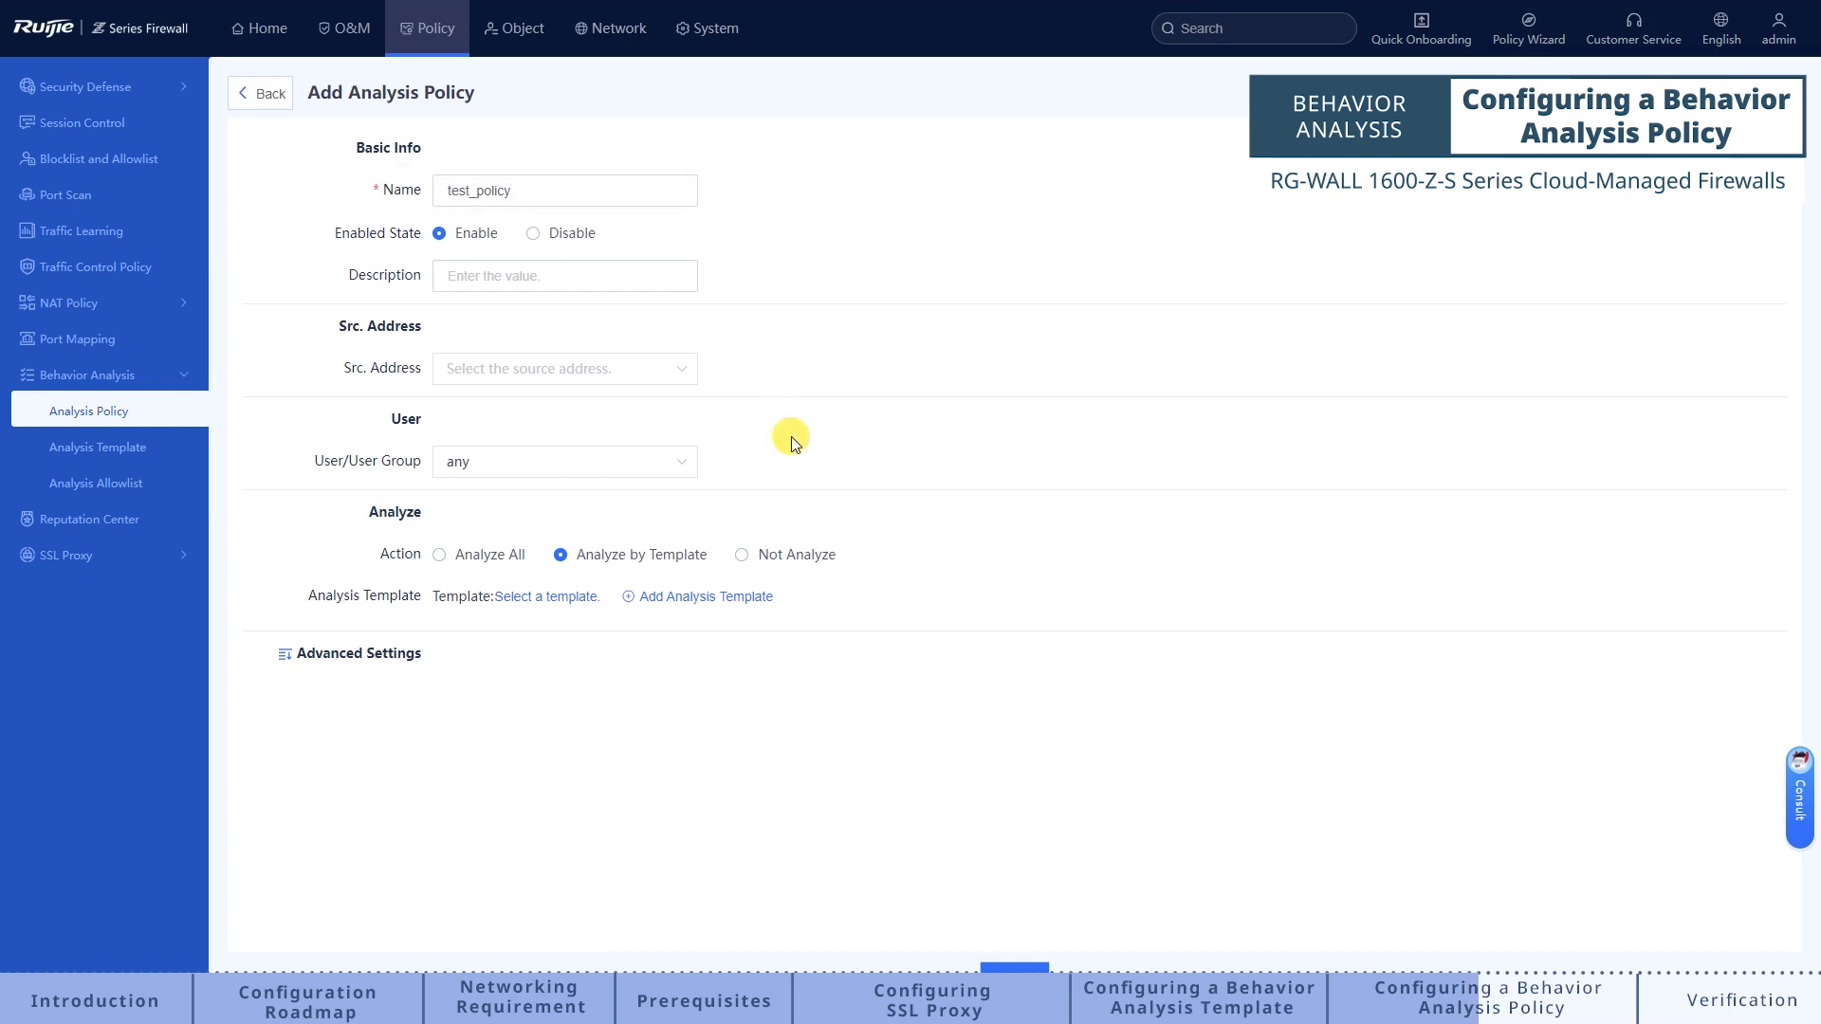
pyautogui.click(409, 655)
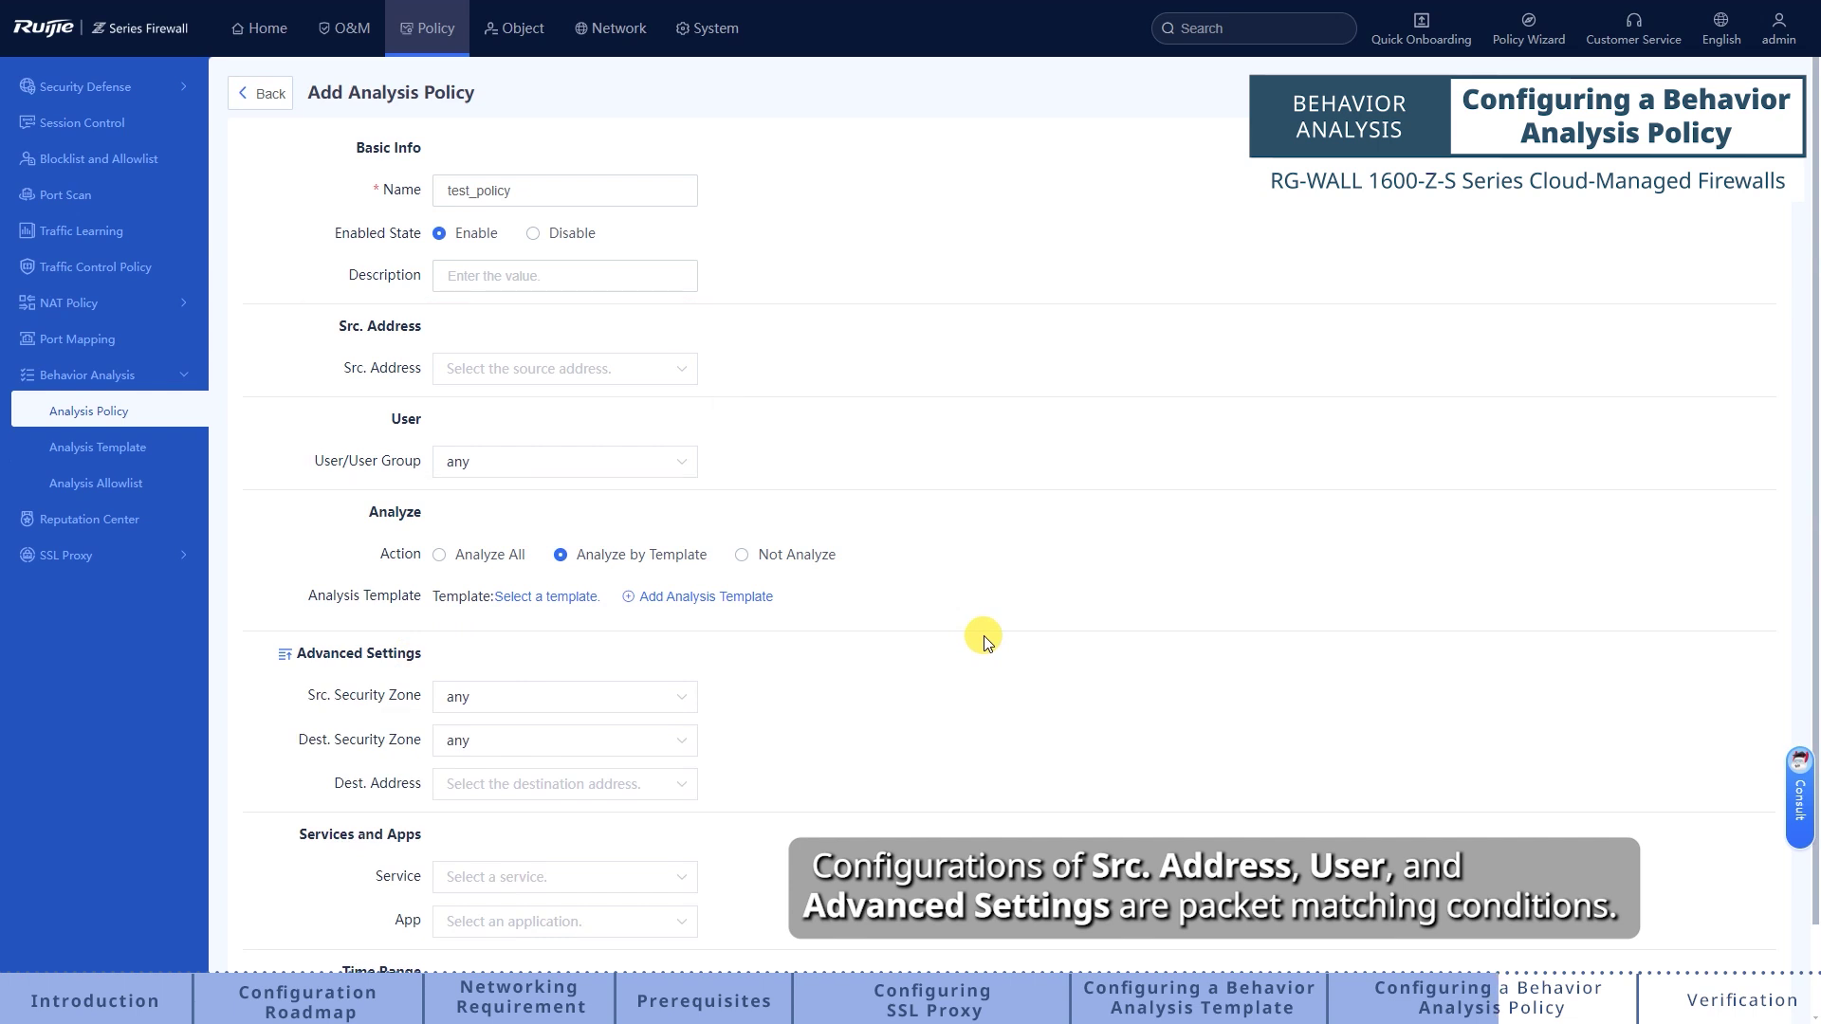
pyautogui.scroll(-1, 982, 635)
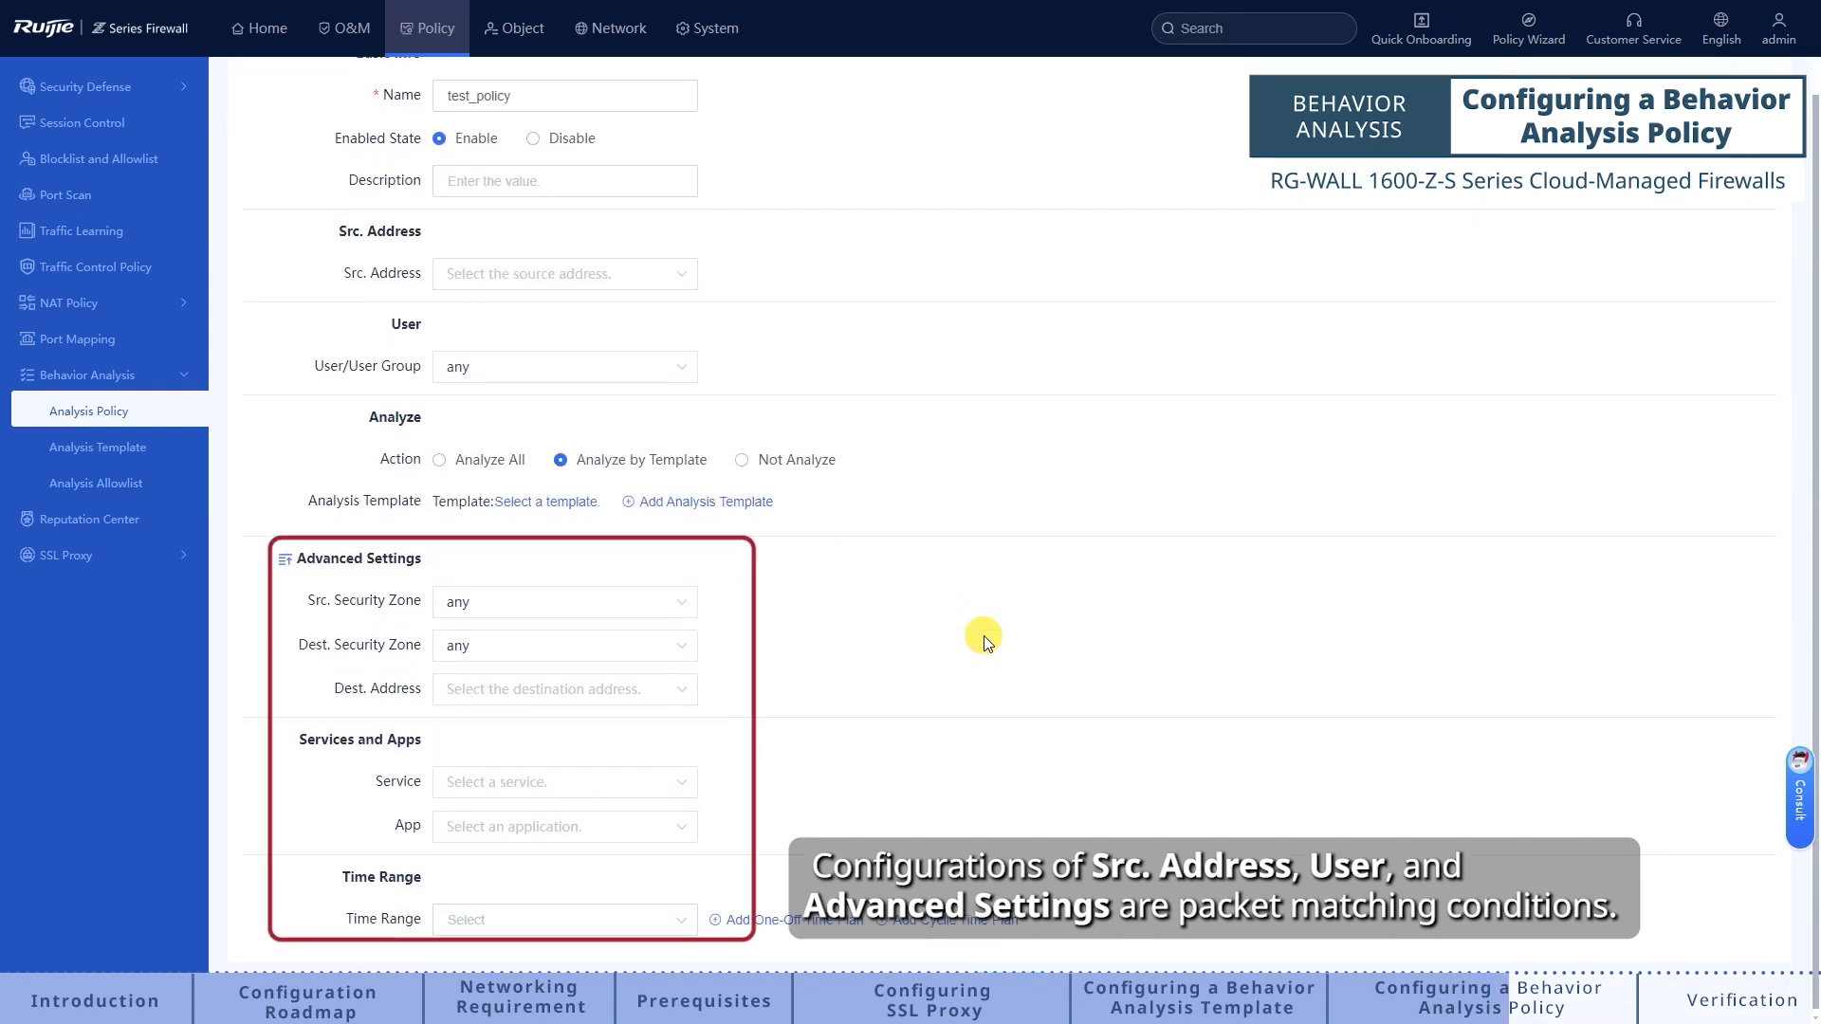
pyautogui.scroll(1, 985, 634)
pyautogui.scroll(1, 984, 634)
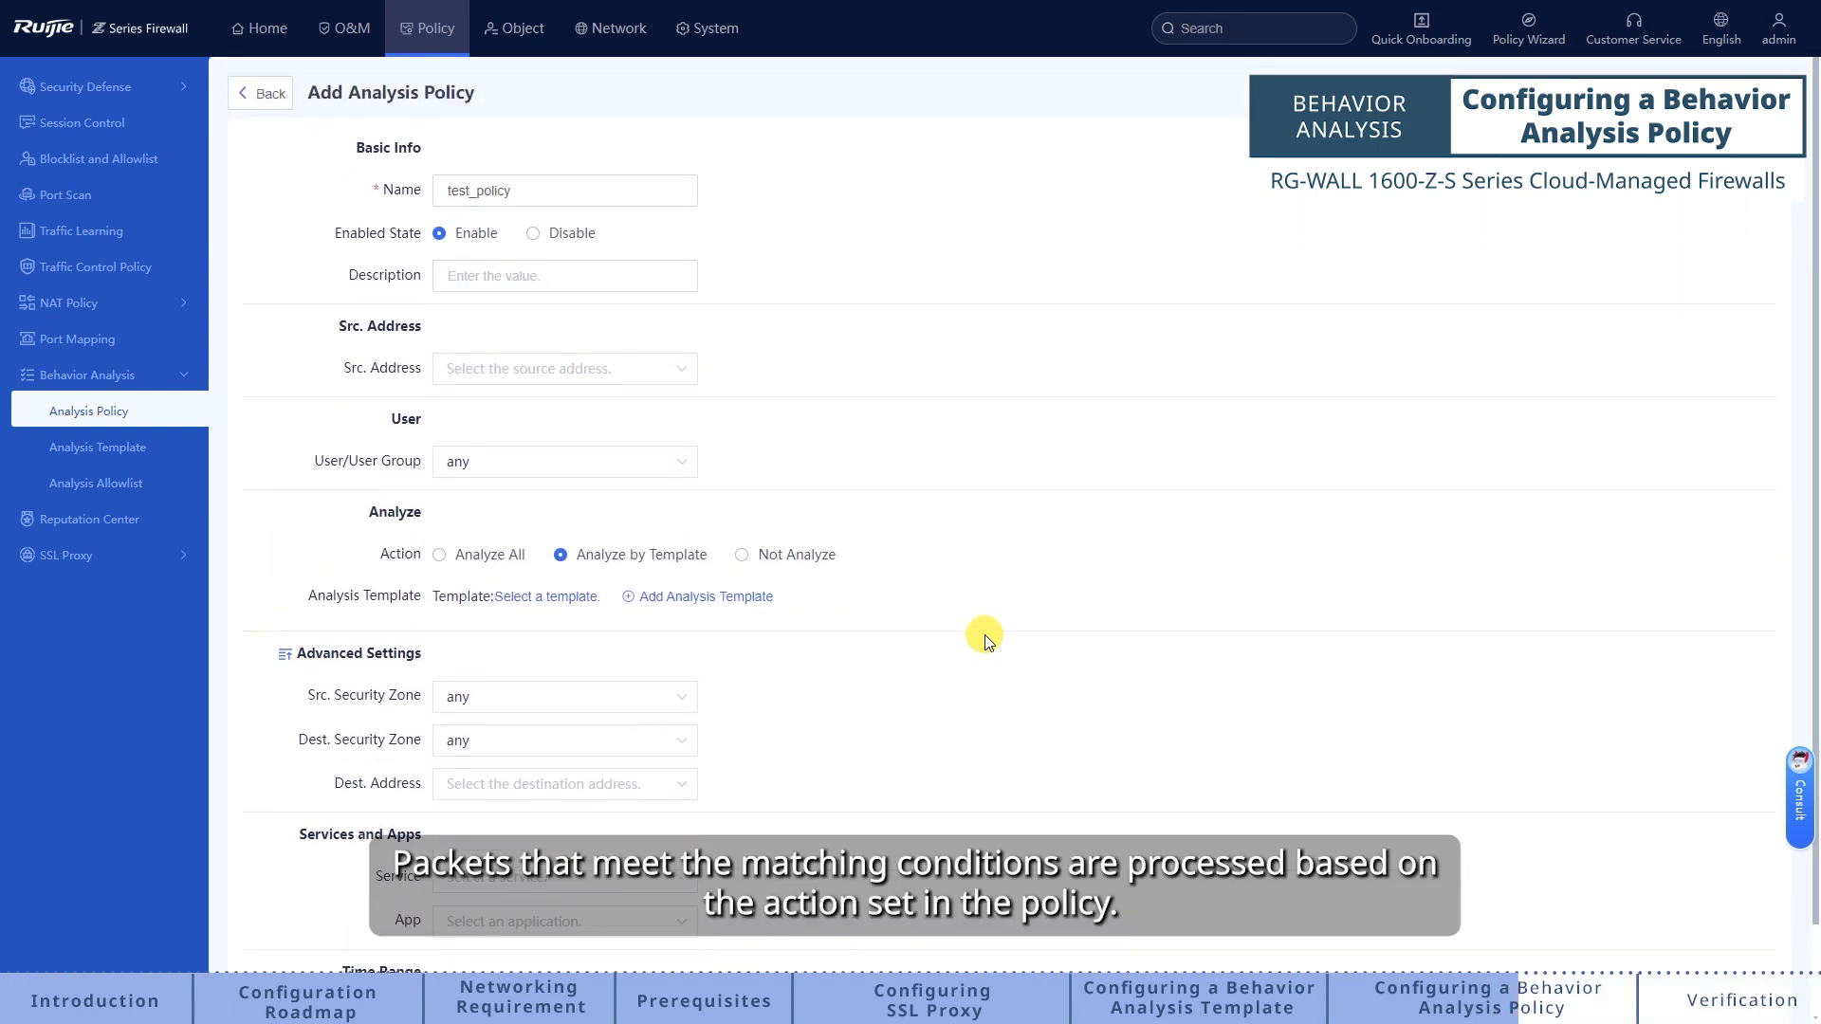
pyautogui.click(650, 368)
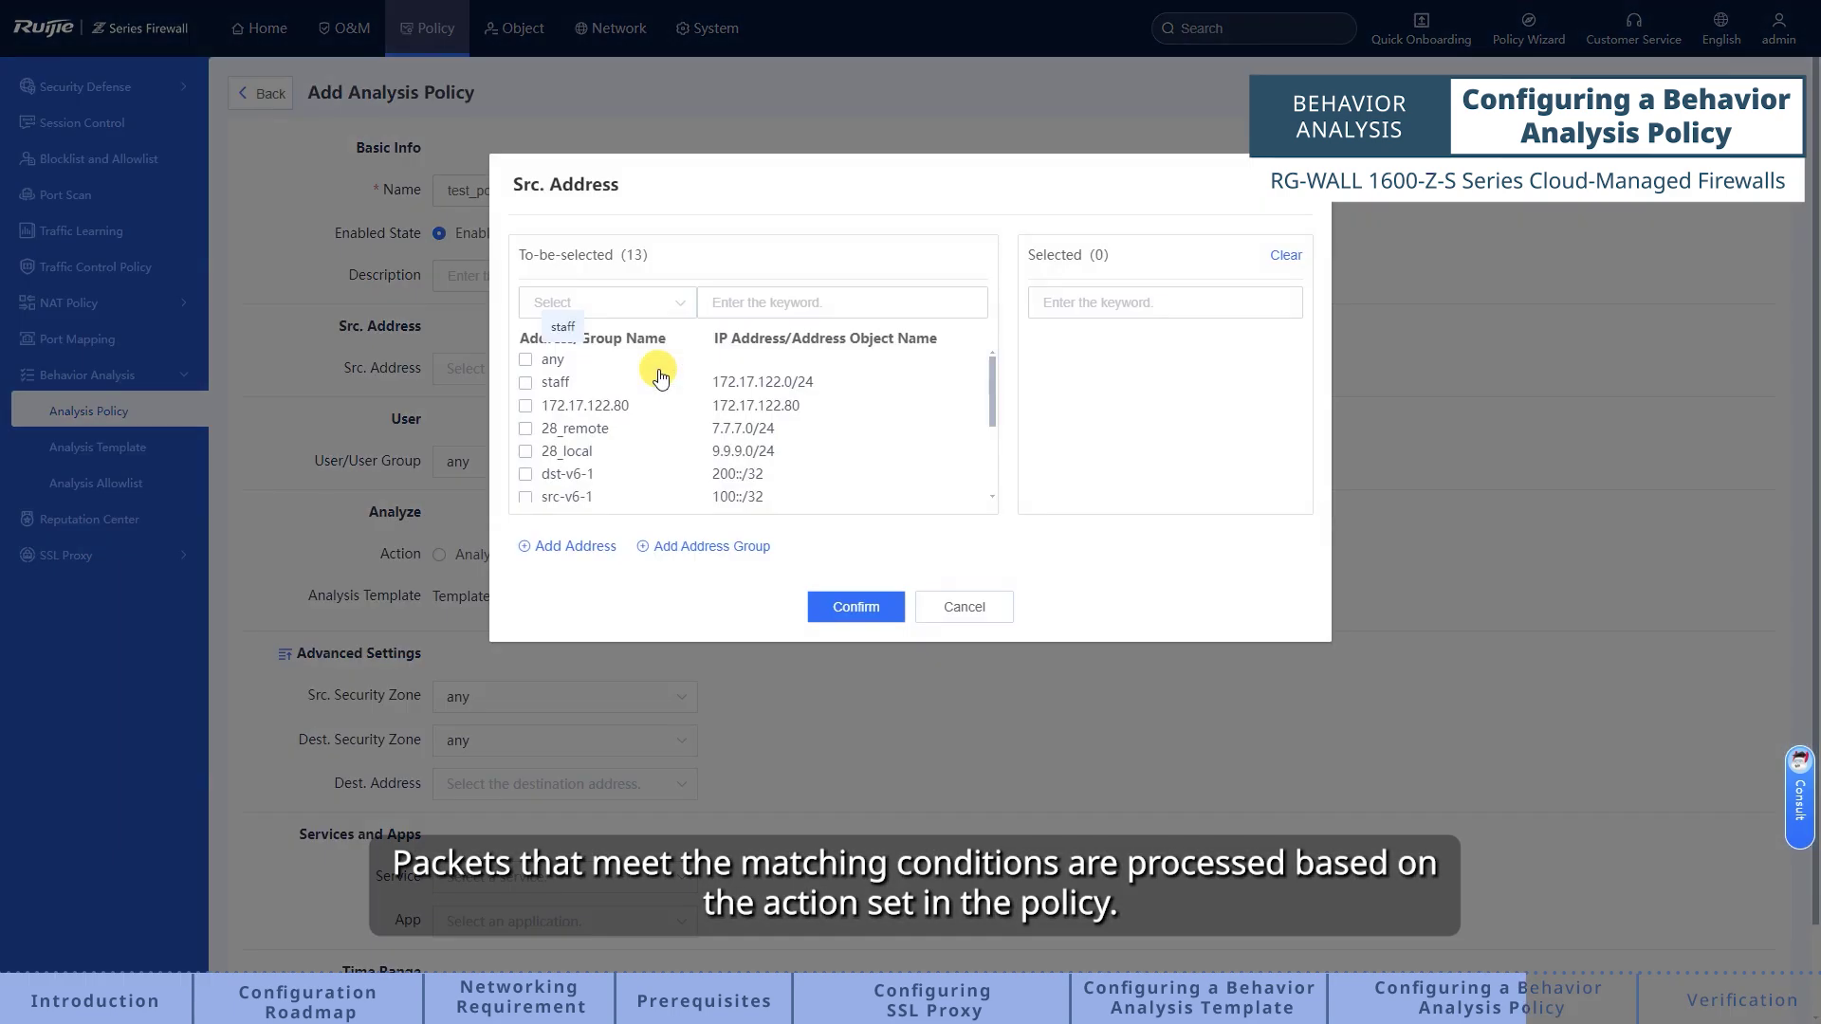
pyautogui.click(556, 362)
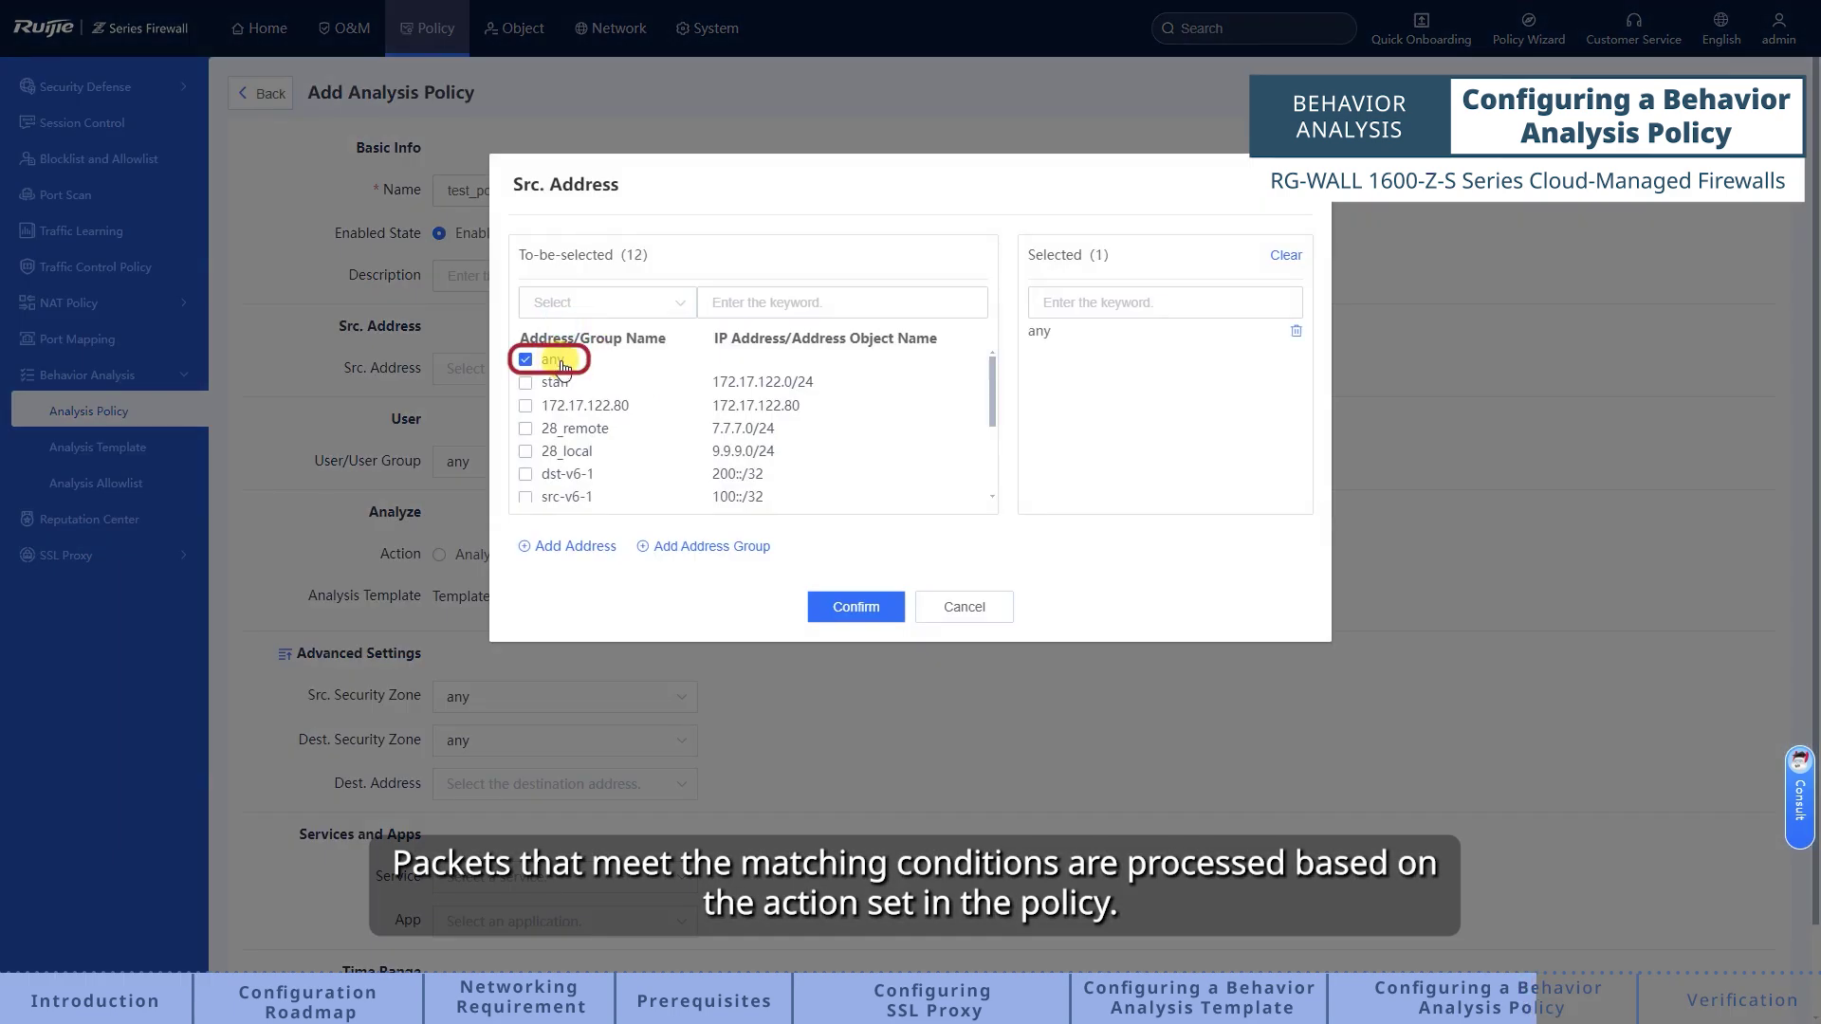
pyautogui.click(856, 607)
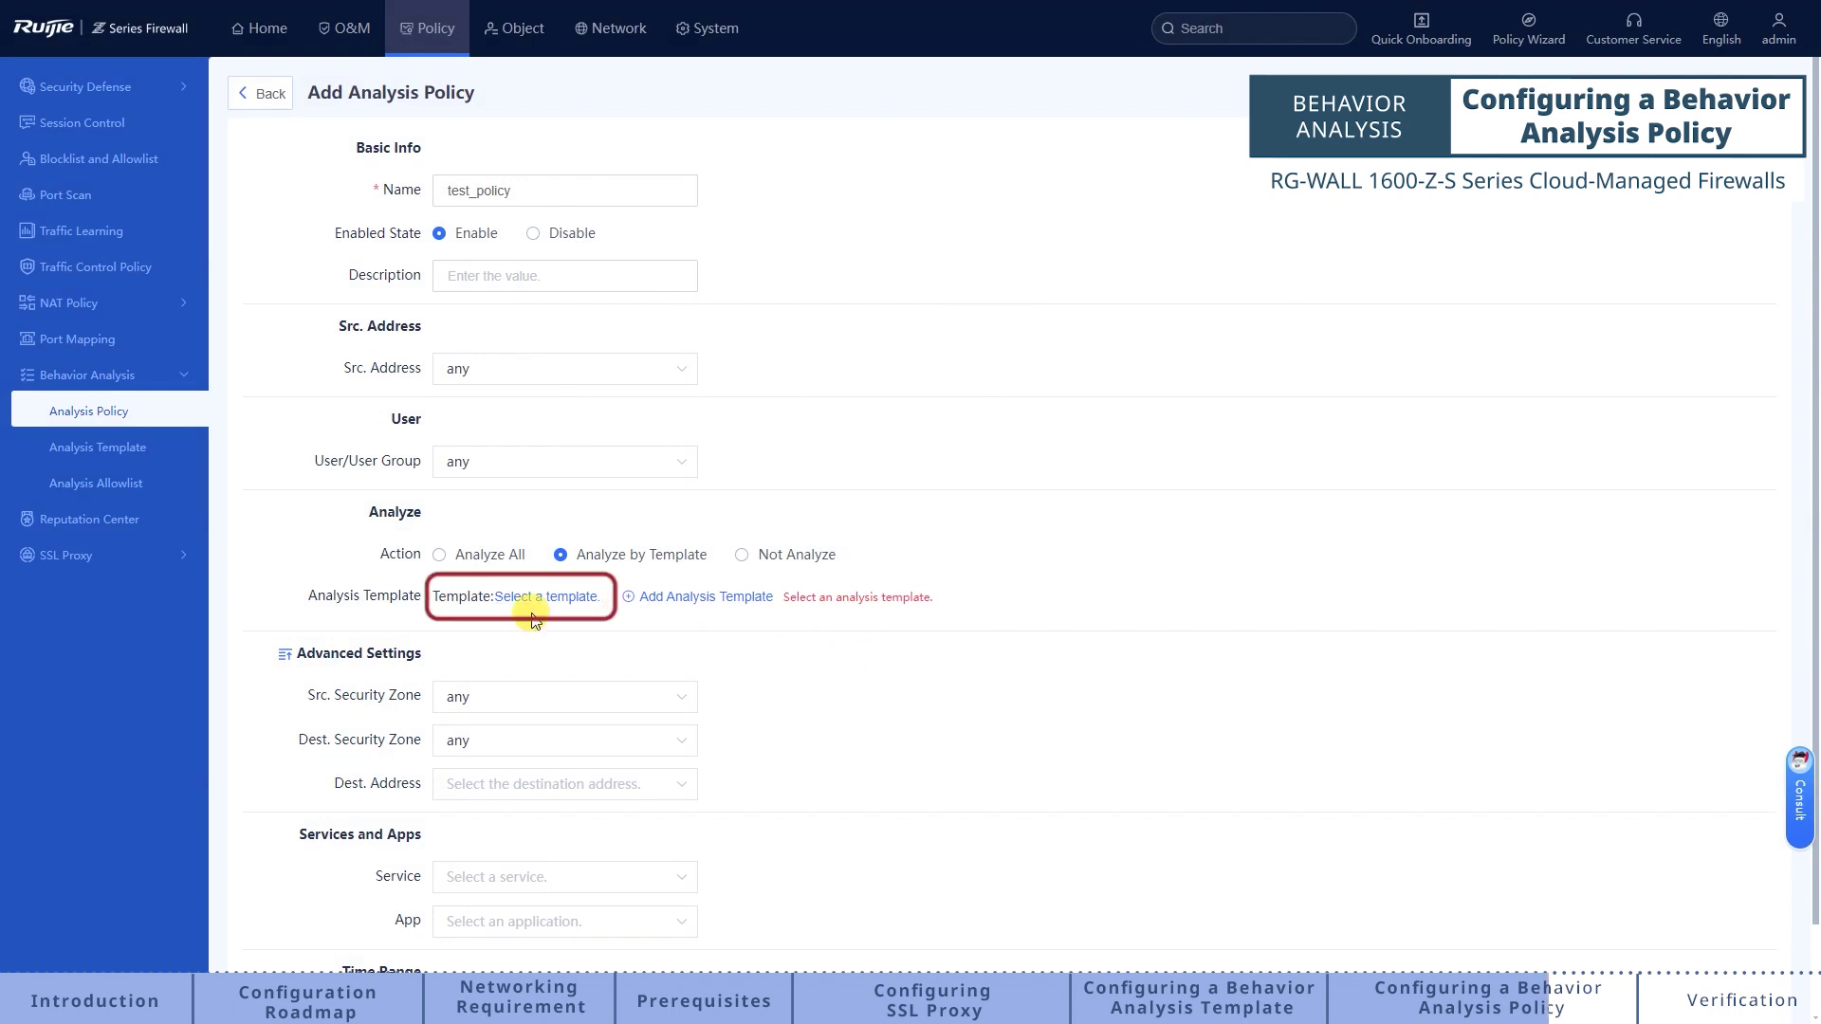
# - Select test_profile as the analysis template and save the policy
pyautogui.click(554, 598)
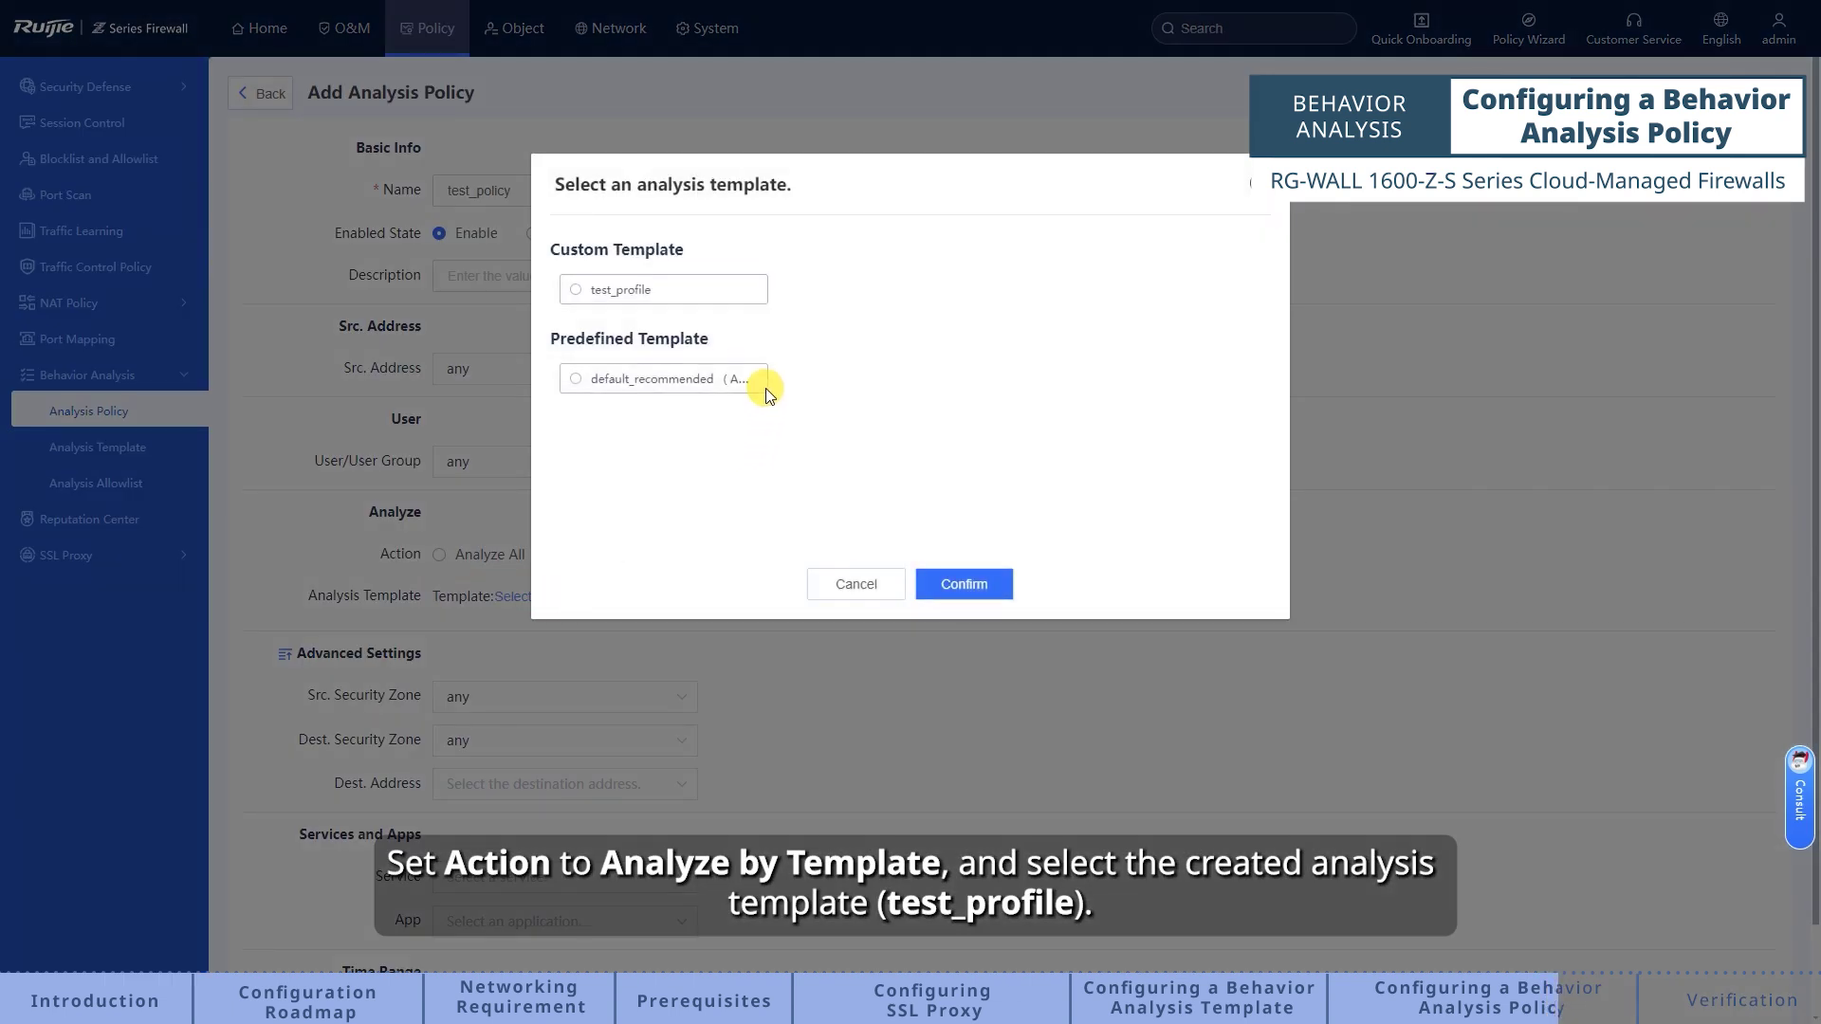
pyautogui.click(749, 297)
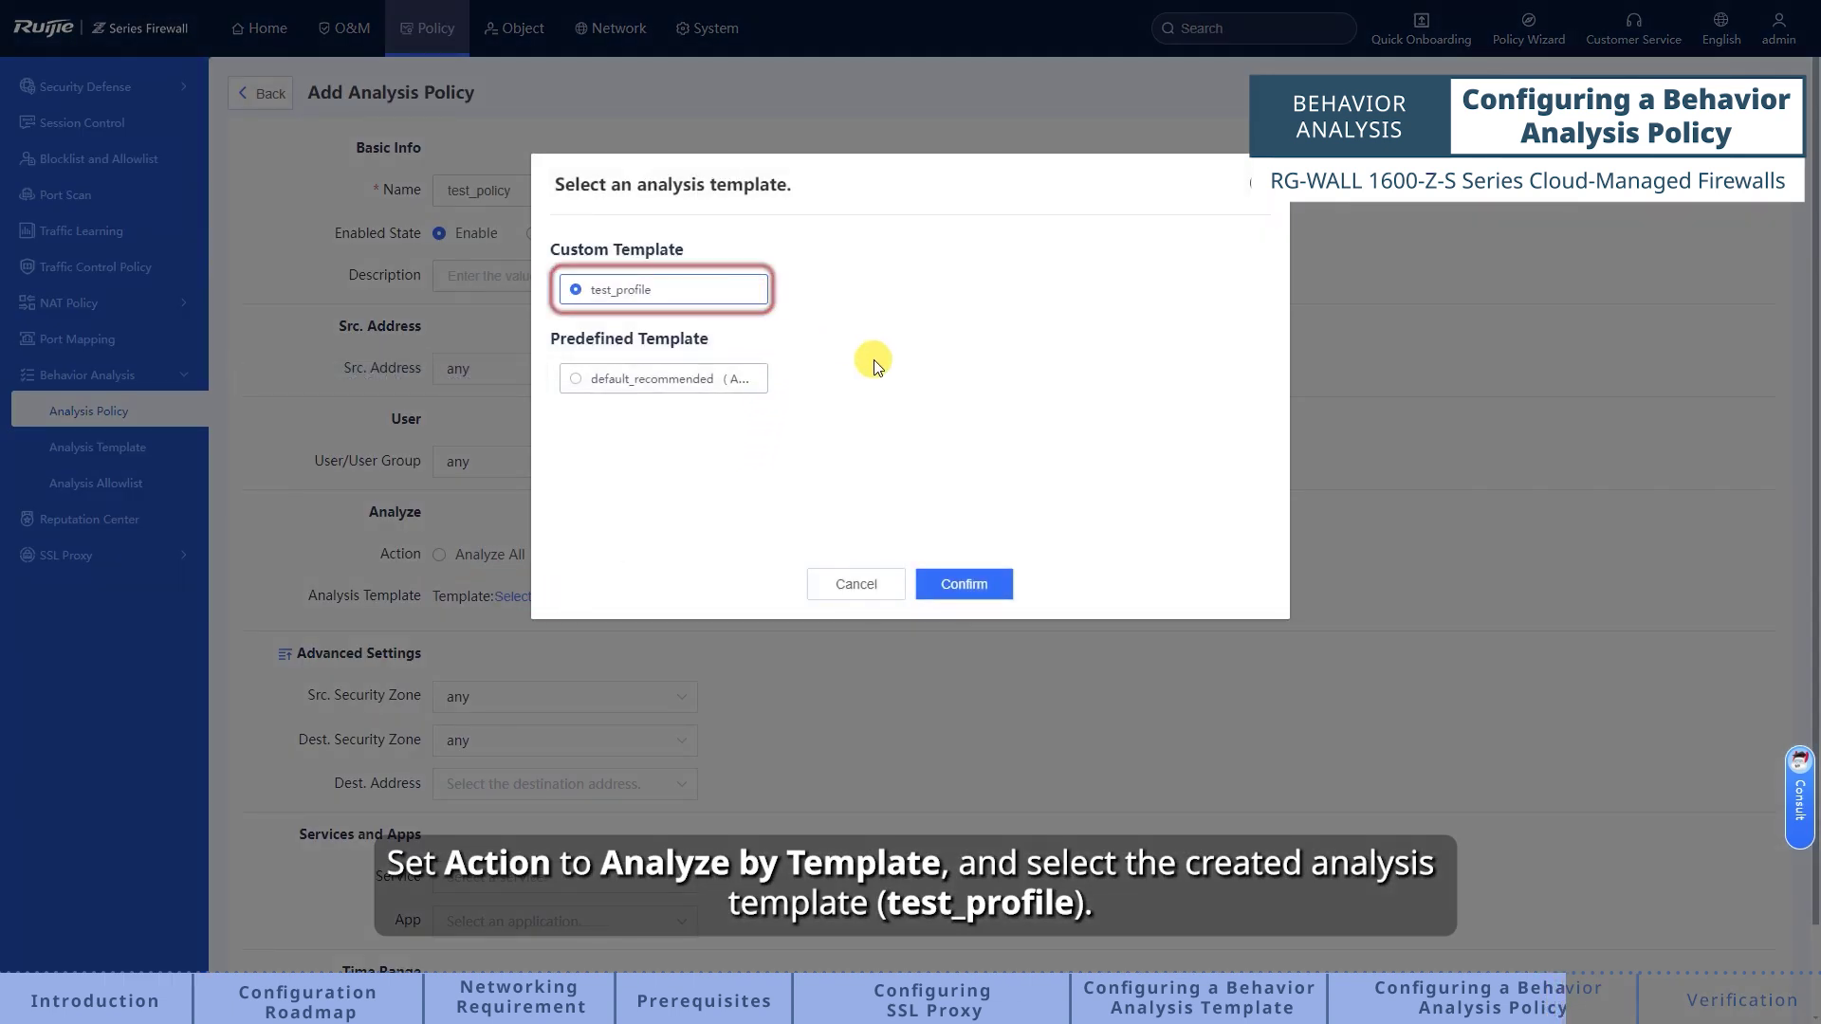
pyautogui.click(964, 583)
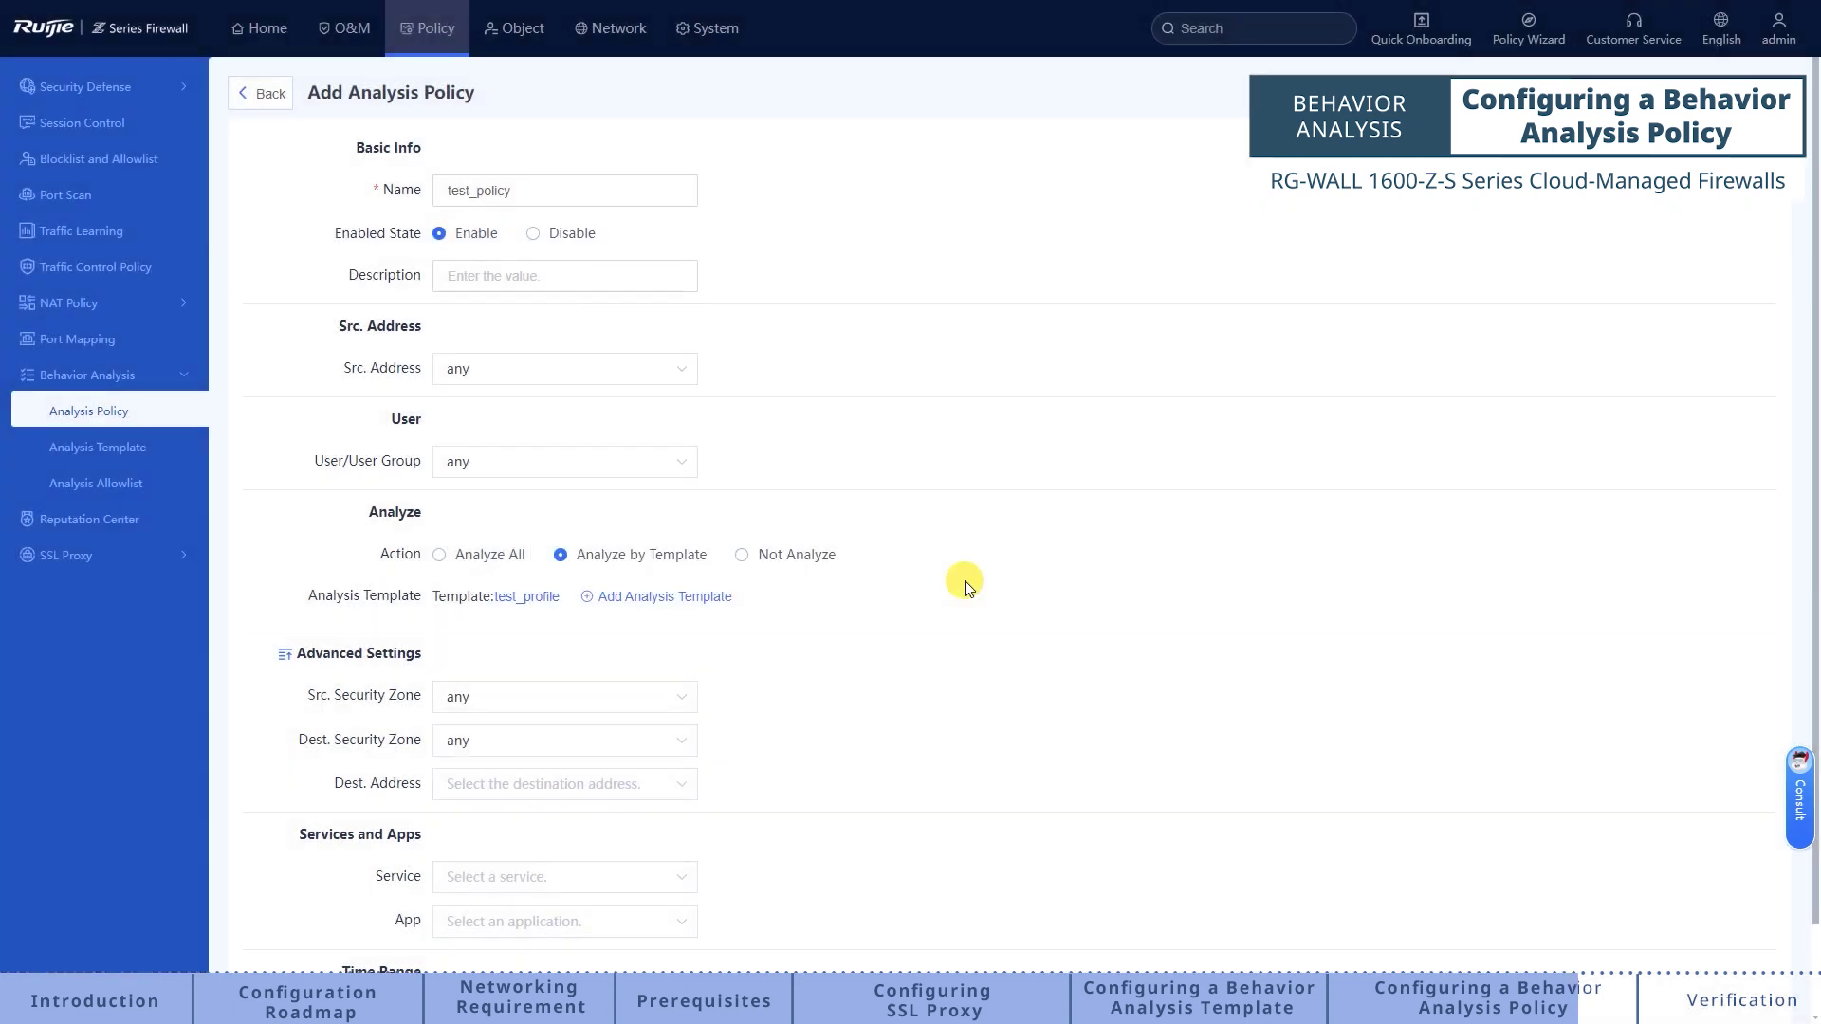
pyautogui.scroll(-5, 964, 581)
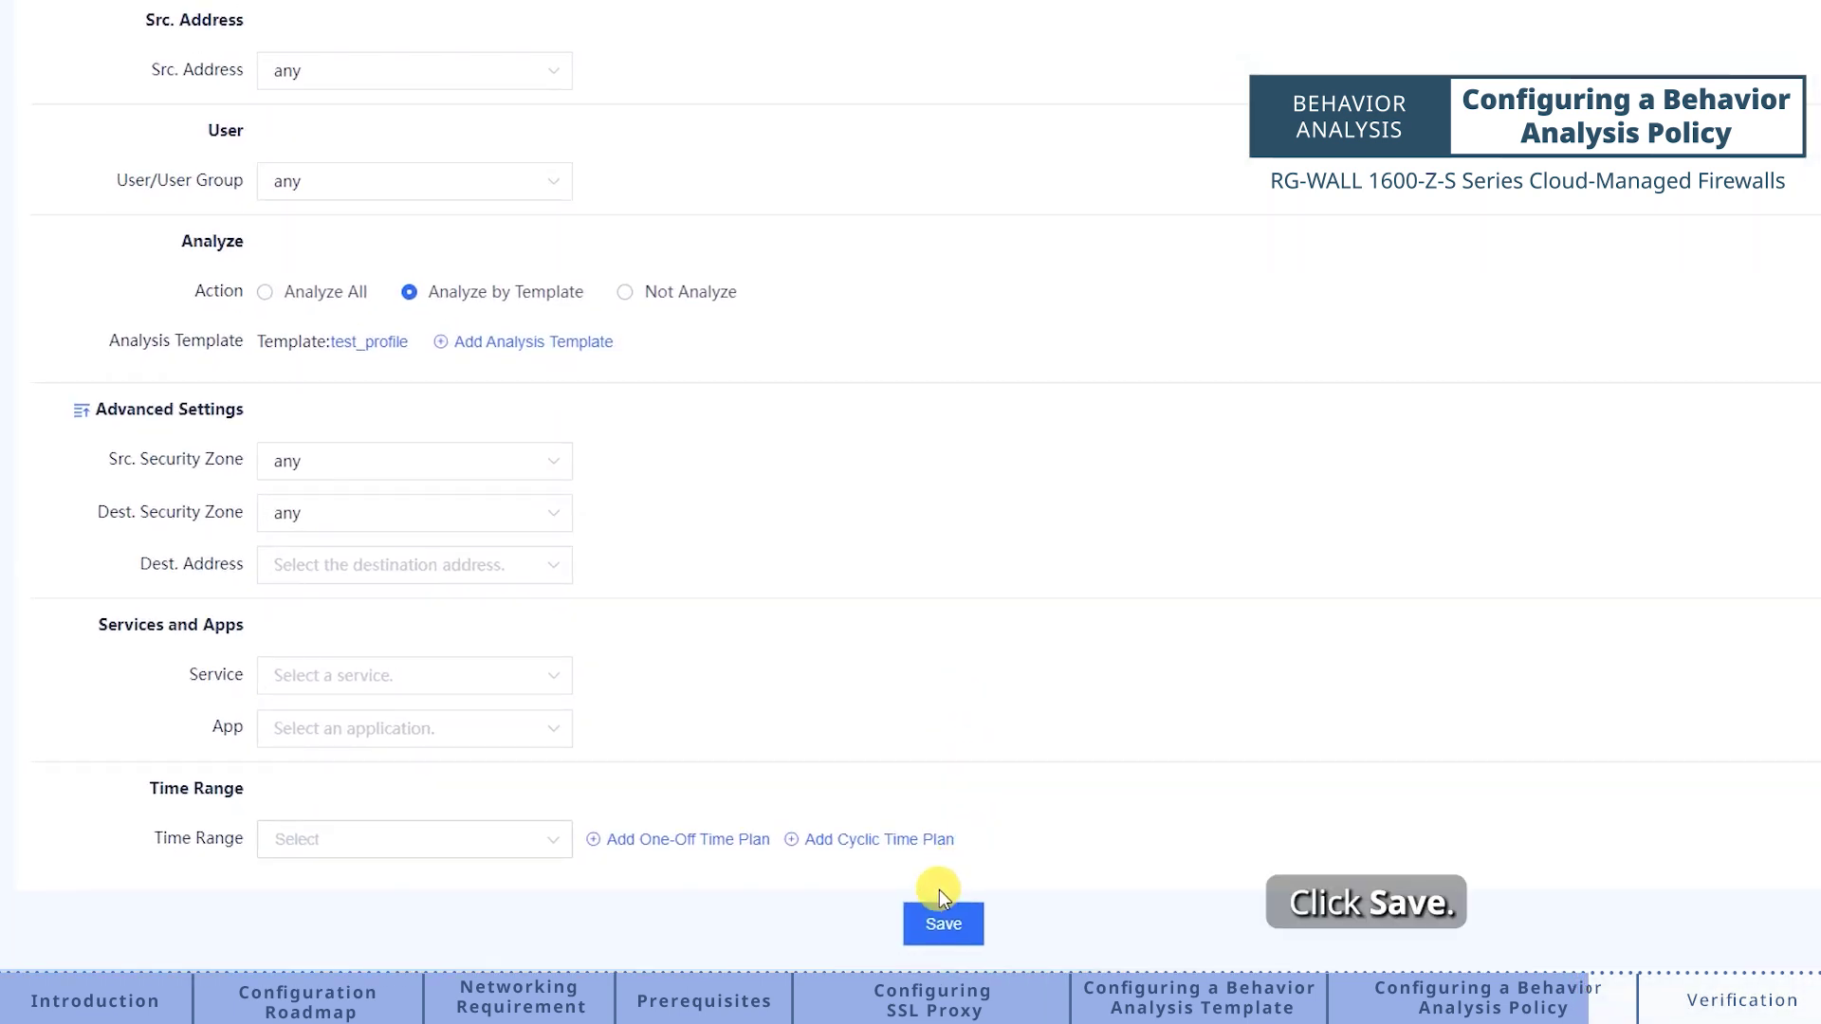
pyautogui.click(941, 924)
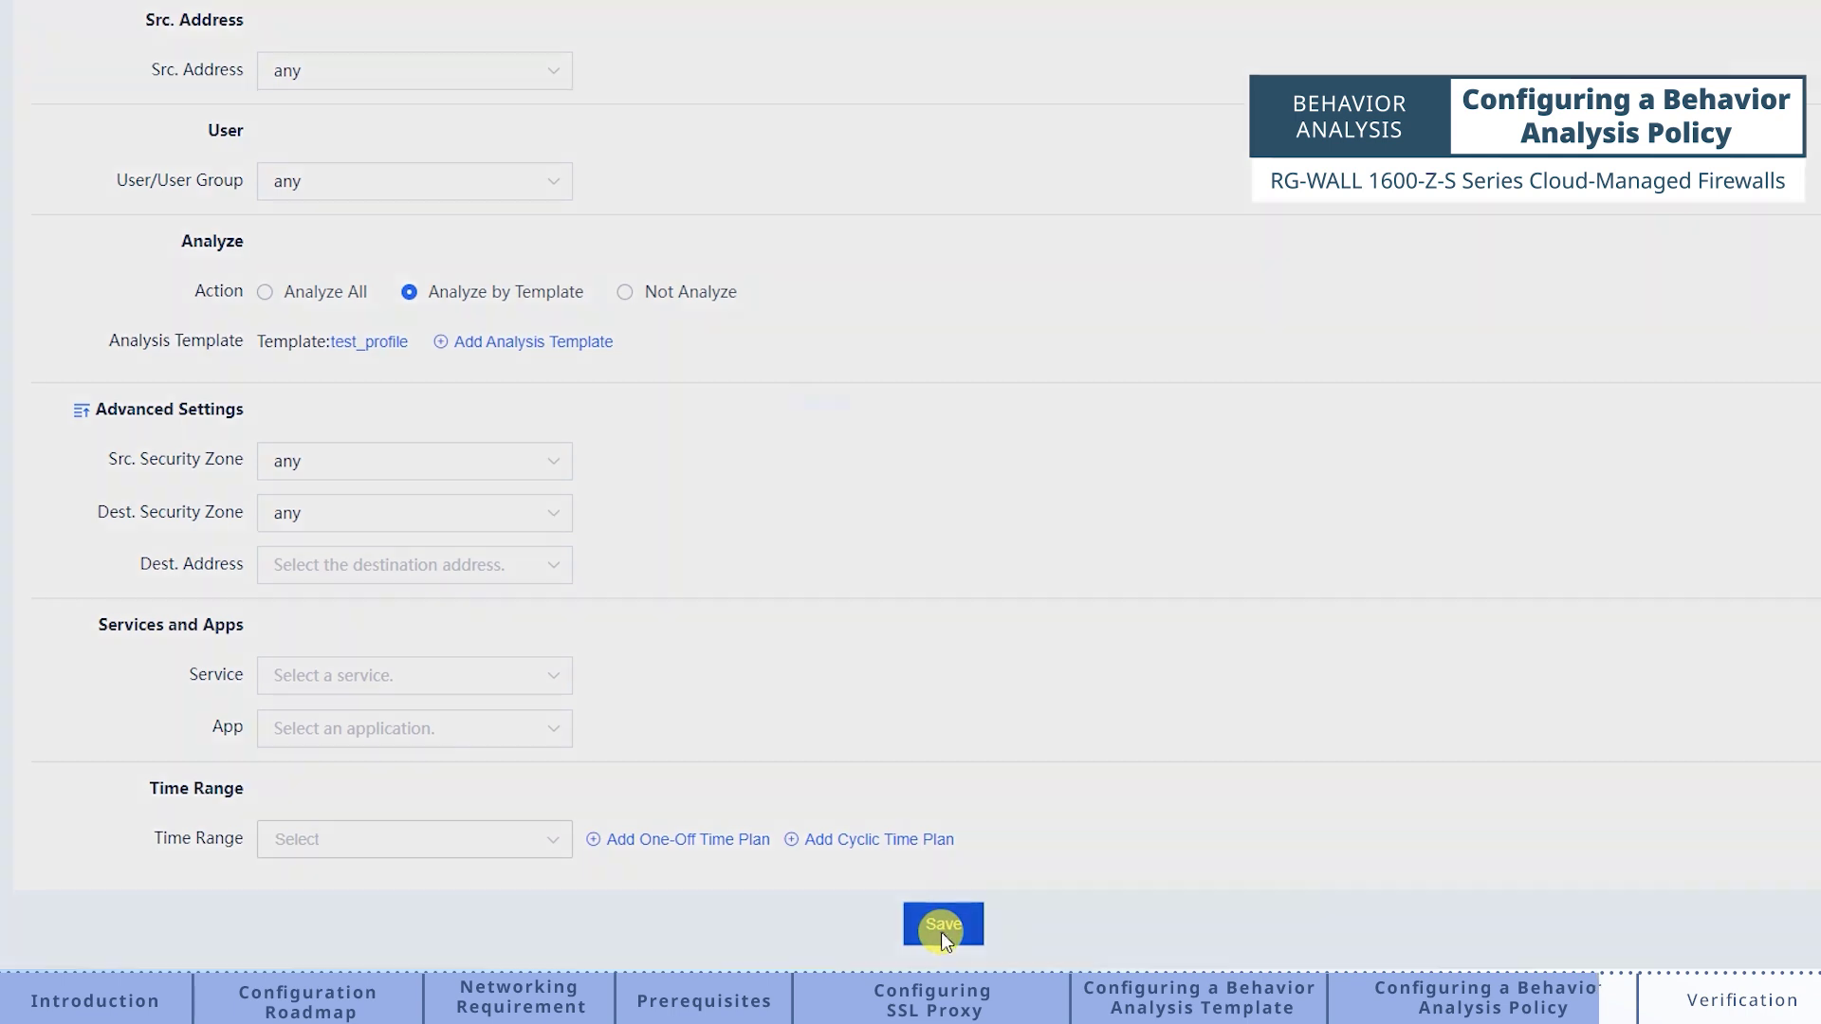